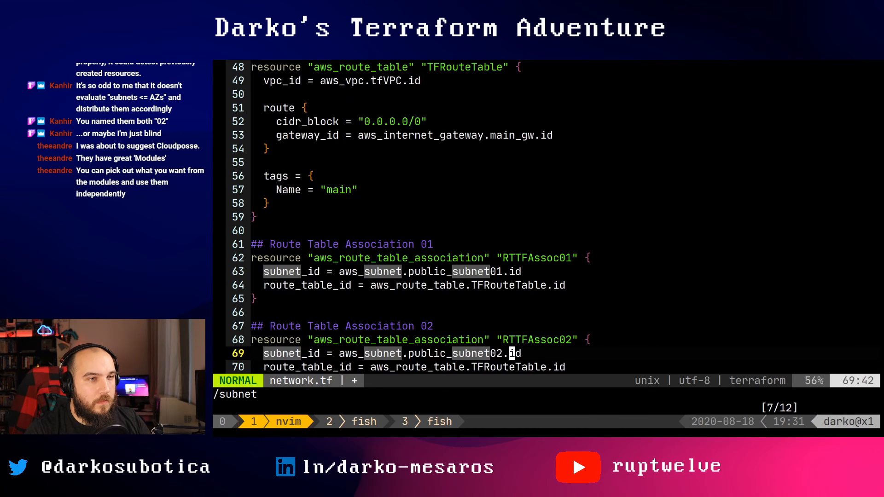
Save the changes to network.tf.
{"action": "type", "text": ":w"}
{"action": "key", "text": "Return"}
{"action": "key", "text": "j"}
{"action": "key", "text": "j"}
{"action": "key", "text": "j"}
{"action": "key", "text": "j"}
{"action": "key", "text": "j"}
{"action": "key", "text": "j"}
{"action": "key", "text": "j"}
{"action": "key", "text": "j"}
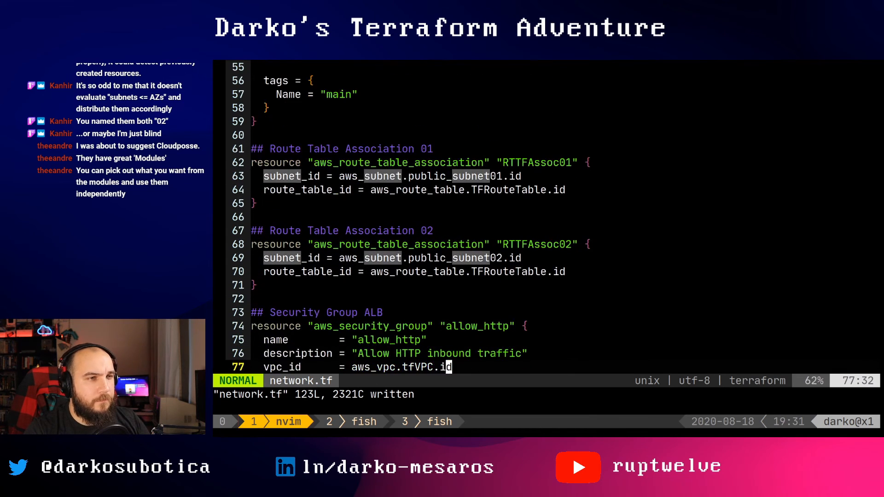
{"action": "key", "text": "colon"}
{"action": "key", "text": "Escape"}
Run terraform validate in the second terminal window, then clear its output.
{"action": "key", "text": "ctrl+b"}
{"action": "key", "text": "2"}
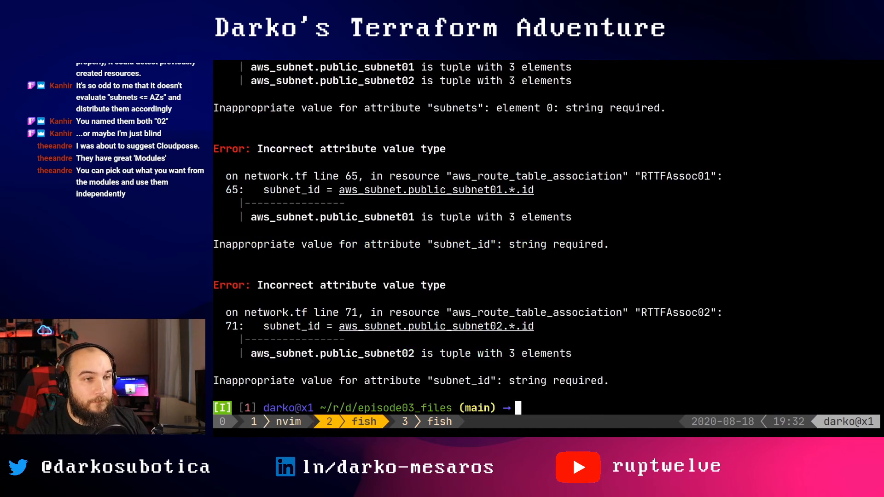
{"action": "key", "text": "Up"}
{"action": "key", "text": "Up"}
{"action": "key", "text": "Down"}
{"action": "key", "text": "Escape"}
{"action": "key", "text": "Return"}
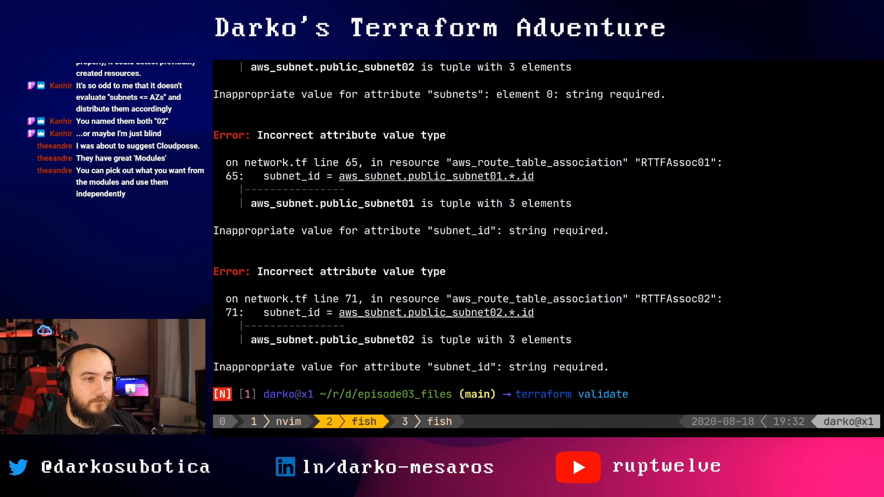
{"action": "key", "text": "Return"}
{"action": "key", "text": "Return"}
{"action": "type", "text": "clear"}
{"action": "key", "text": "Return"}
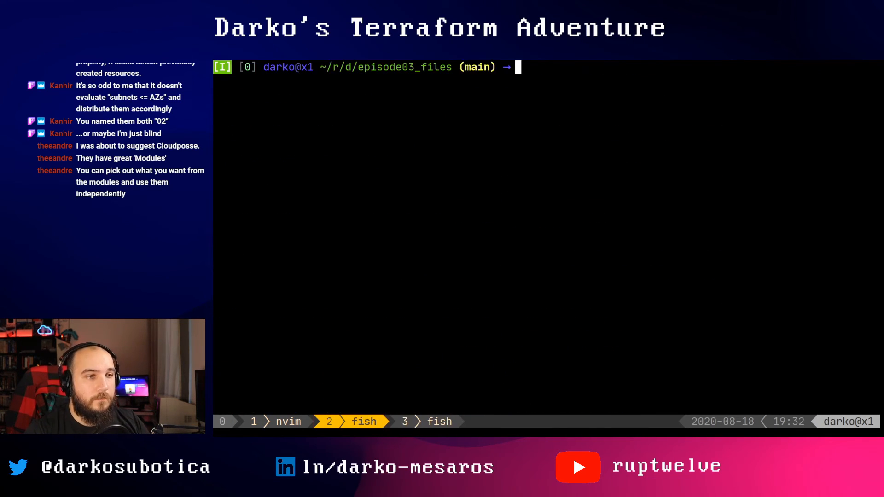
List the project files in the episode03_files folder and run terraform plan.
{"action": "key", "text": "alt+l"}
{"action": "type", "text": "ll"}
{"action": "key", "text": "BackSpace"}
{"action": "key", "text": "BackSpace"}
{"action": "key", "text": "Escape"}
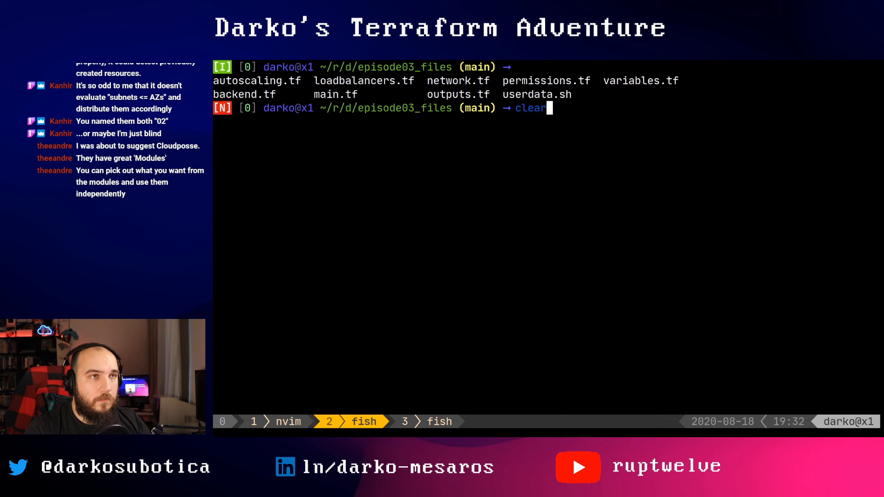
{"action": "key", "text": "Up"}
{"action": "key", "text": "Up"}
{"action": "key", "text": "Up"}
{"action": "key", "text": "Return"}
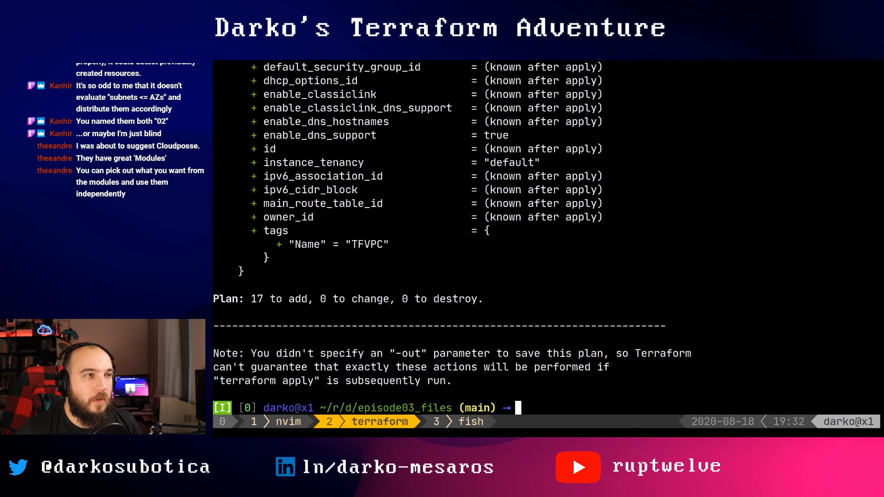
Turn the recalled terraform validate command into terraform apply and run it.
{"action": "key", "text": "Escape"}
{"action": "key", "text": "k"}
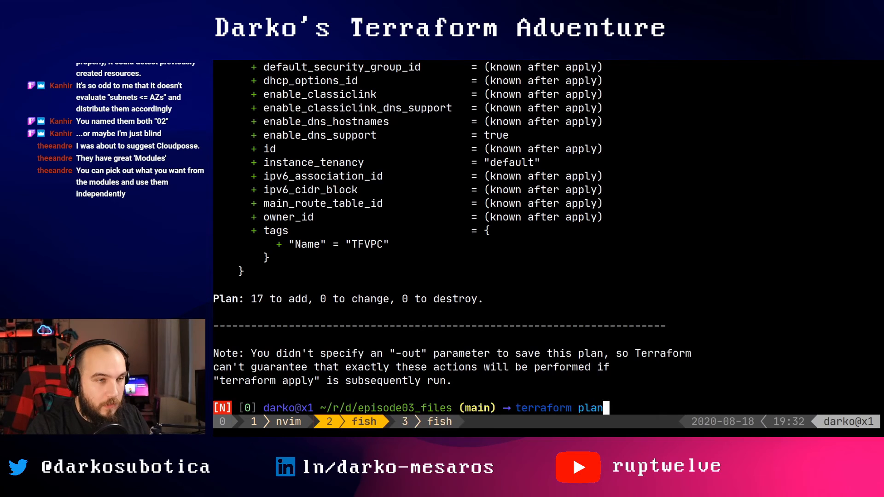
{"action": "key", "text": "k"}
{"action": "key", "text": "k"}
{"action": "key", "text": "h"}
{"action": "key", "text": "h"}
{"action": "key", "text": "h"}
{"action": "key", "text": "h"}
{"action": "key", "text": "h"}
{"action": "key", "text": "h"}
{"action": "key", "text": "h"}
{"action": "key", "text": "h"}
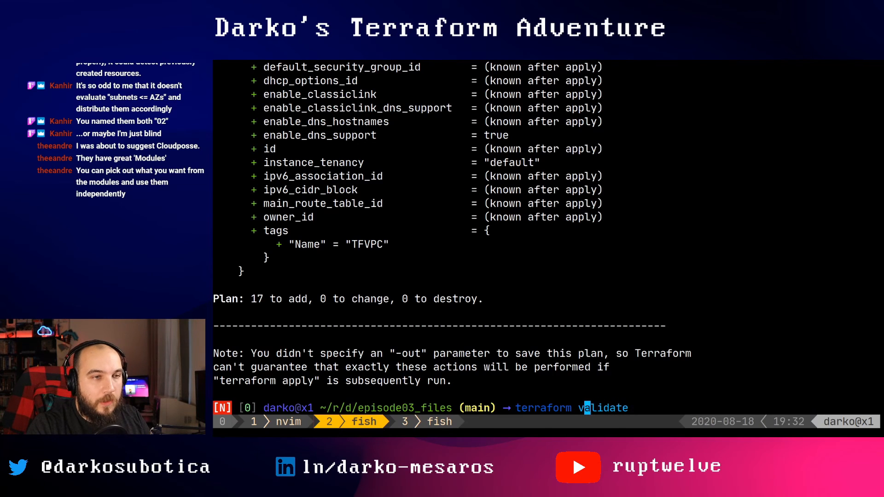
{"action": "type", "text": "cwappy"}
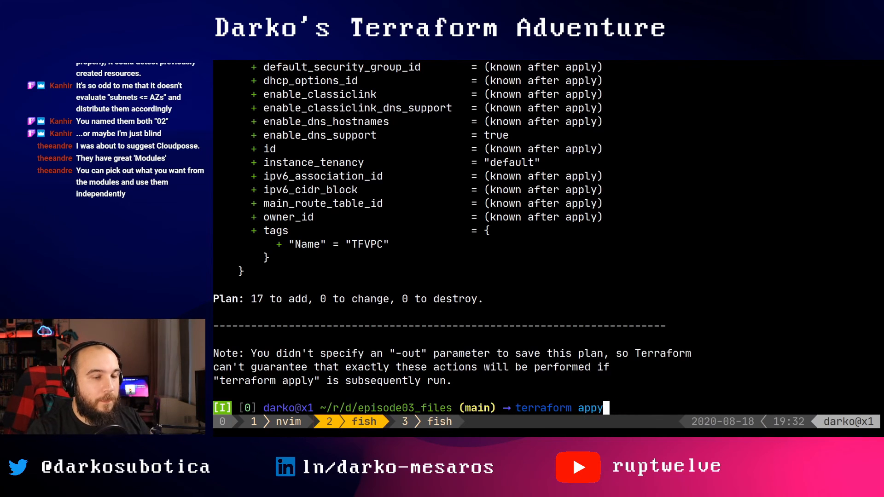
{"action": "key", "text": "BackSpace"}
{"action": "type", "text": "ly"}
{"action": "key", "text": "Return"}
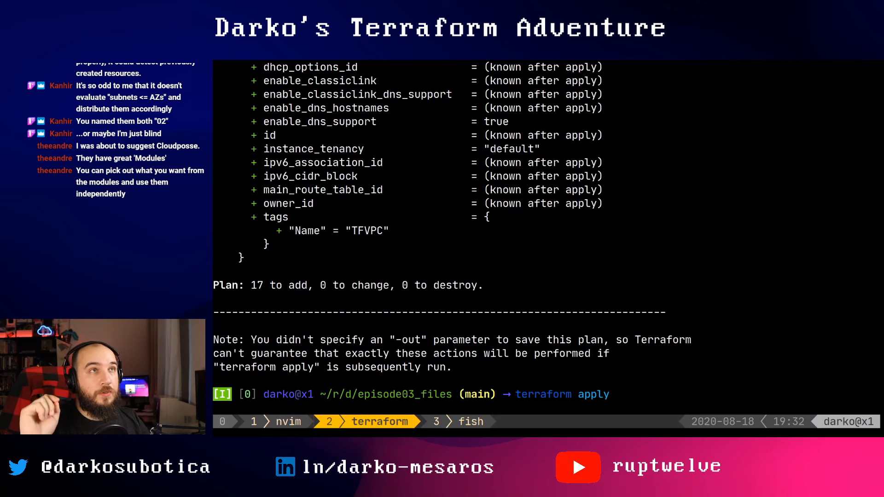
Switch to the web browser and open youtube.com in a new tab.
{"action": "key", "text": "super"}
{"action": "left_click", "coordinate": [440, 201]}
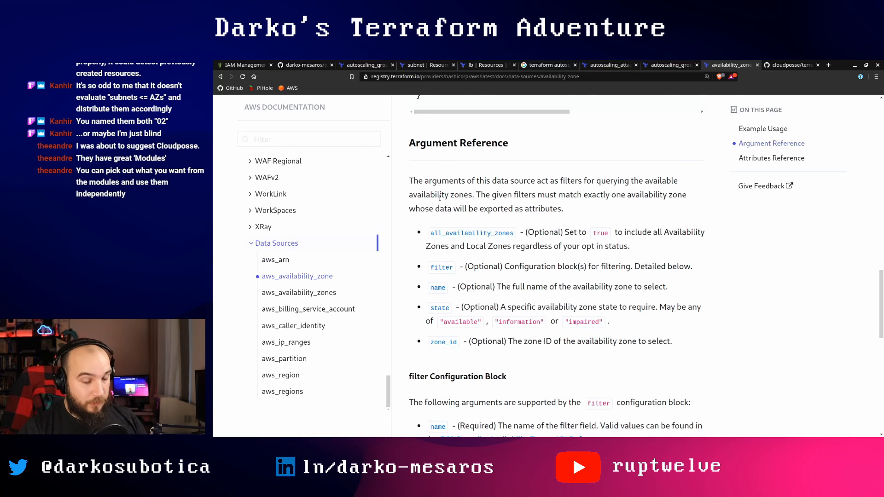
{"action": "key", "text": "ctrl+t"}
{"action": "type", "text": "youtube.com"}
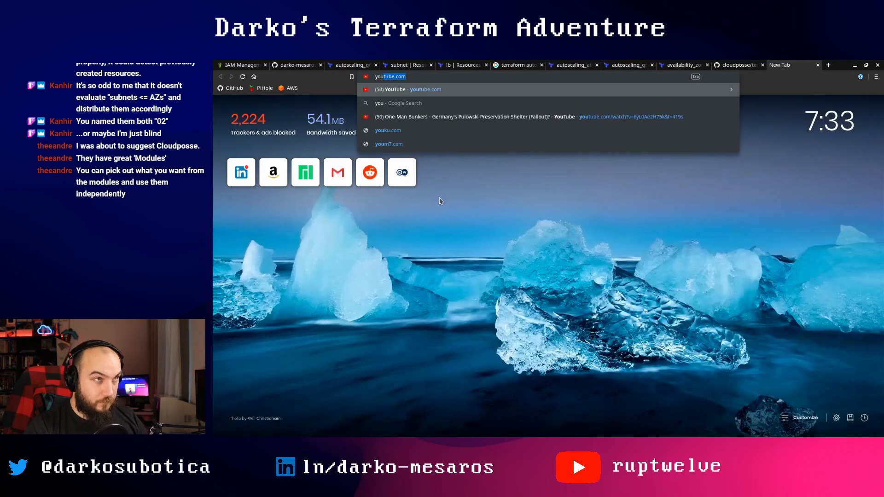
{"action": "key", "text": "Return"}
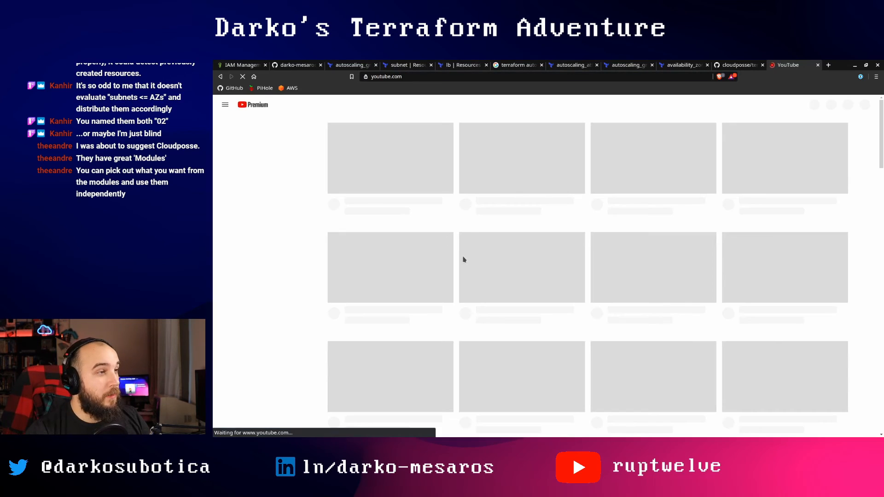
Search YouTube for "Cloudcobus", open the matching channel and select its web address.
{"action": "left_click", "coordinate": [432, 104]}
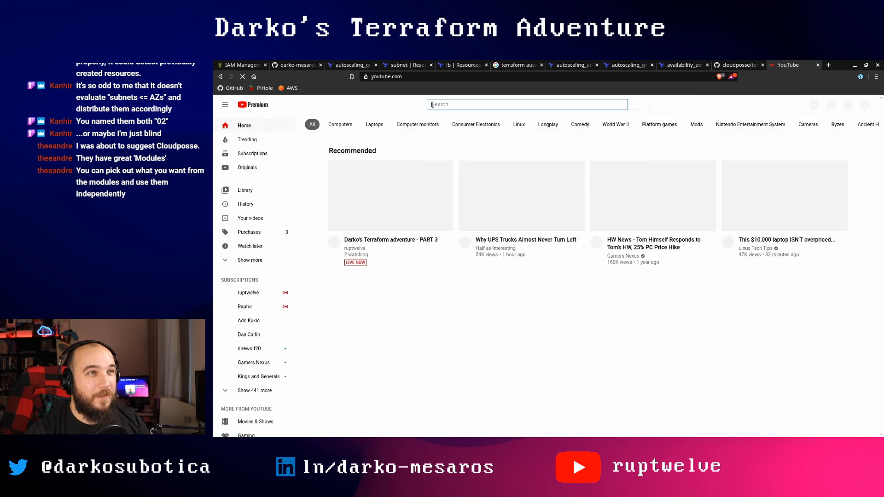
{"action": "type", "text": "Clo"}
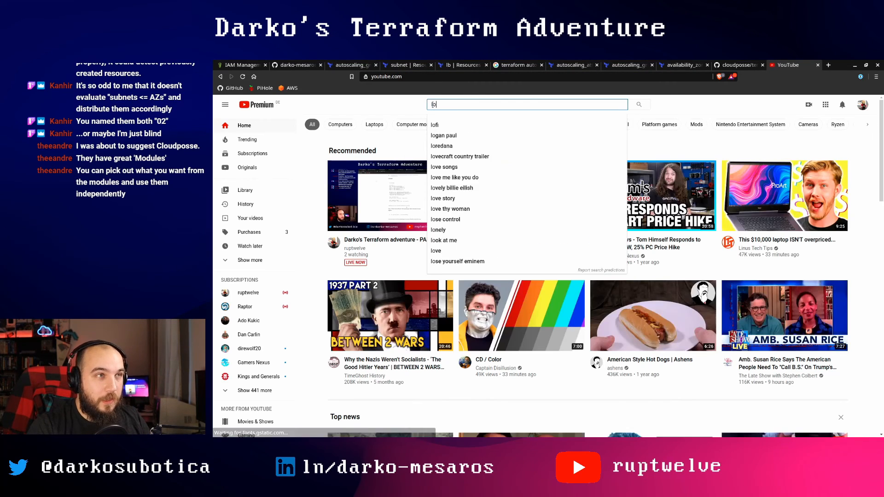
{"action": "type", "text": "udcobus"}
{"action": "key", "text": "Return"}
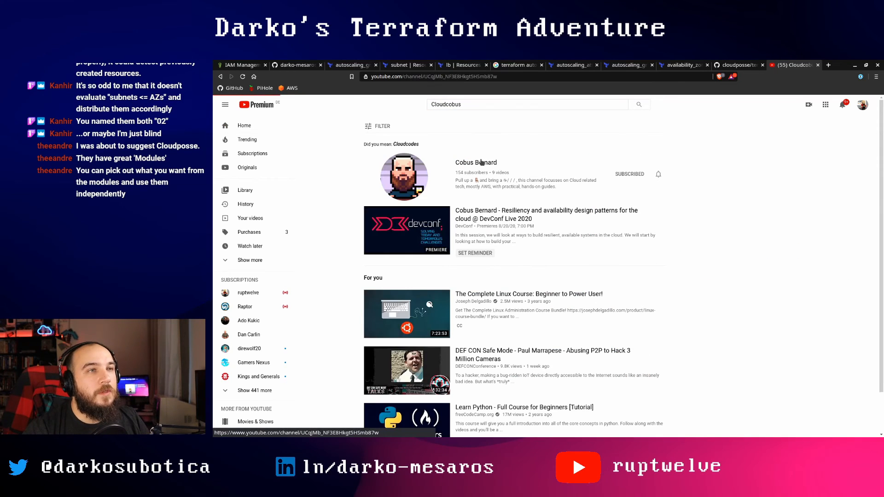
{"action": "left_click", "coordinate": [494, 170]}
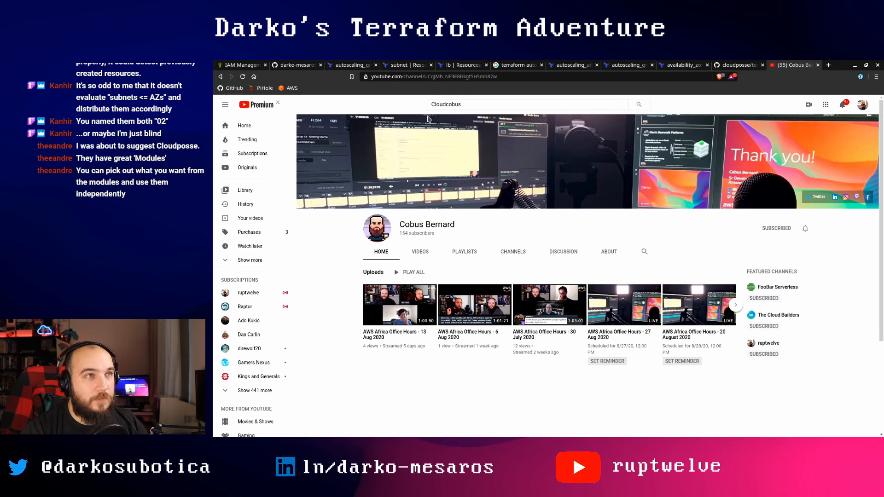
{"action": "left_click", "coordinate": [424, 77]}
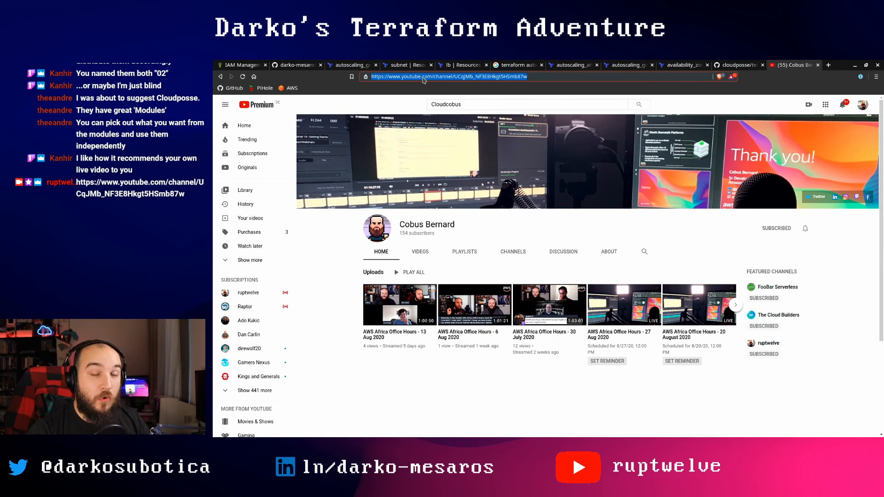
Switch back to the terminal and approve the pending terraform apply with "yes".
{"action": "key", "text": "alt+Tab"}
{"action": "type", "text": "yes"}
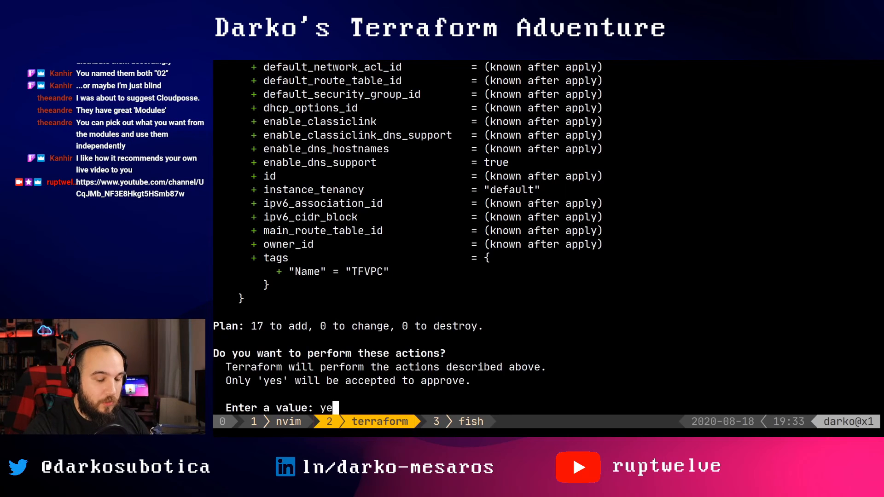
{"action": "key", "text": "Return"}
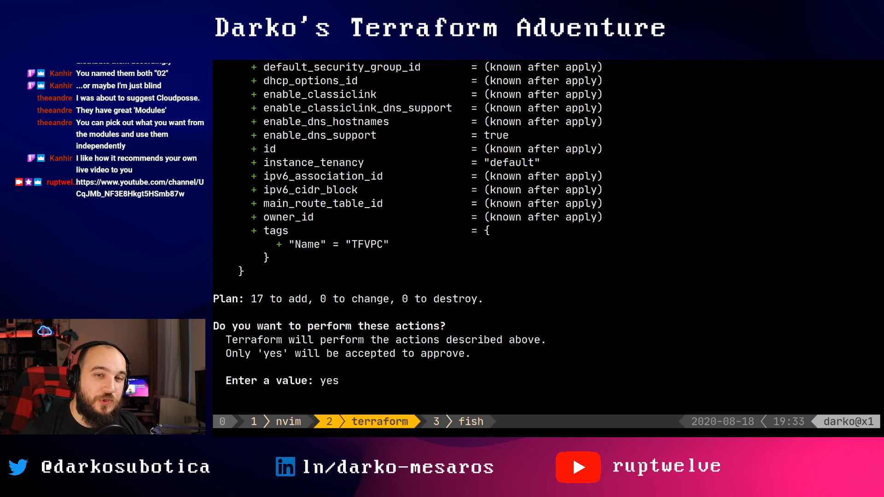
Close the YouTube tab in the browser and return to the terminal.
{"action": "key", "text": "alt+Tab"}
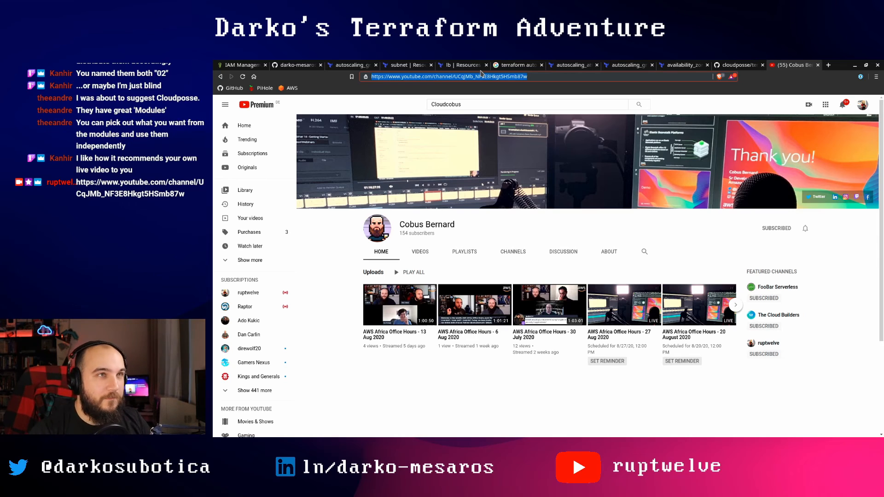
{"action": "left_click", "coordinate": [817, 65]}
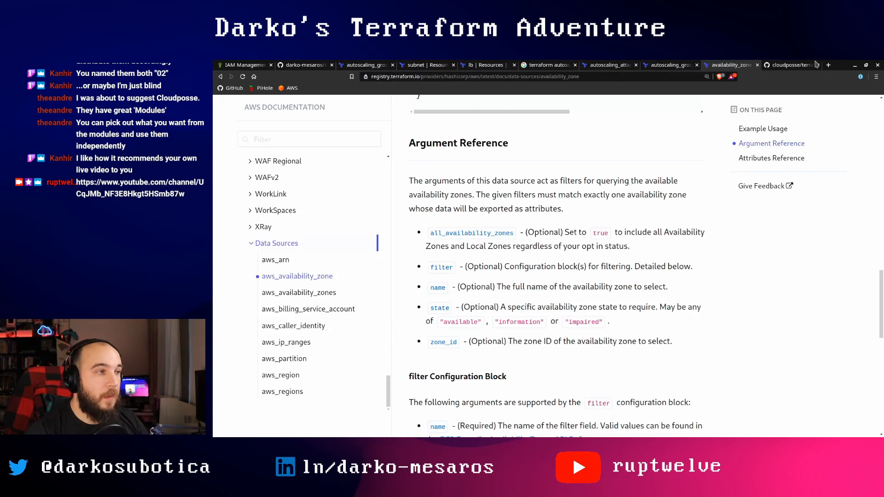
{"action": "key", "text": "alt+Tab"}
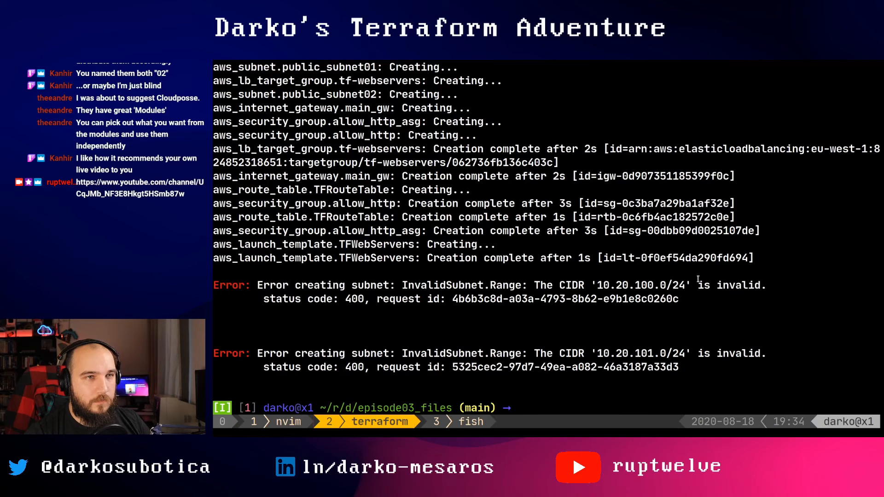
In network.tf in the nvim window, change the cidr_block of public_subnet01 to "10.0.100.0/24".
{"action": "key", "text": "ctrl+b"}
{"action": "key", "text": "1"}
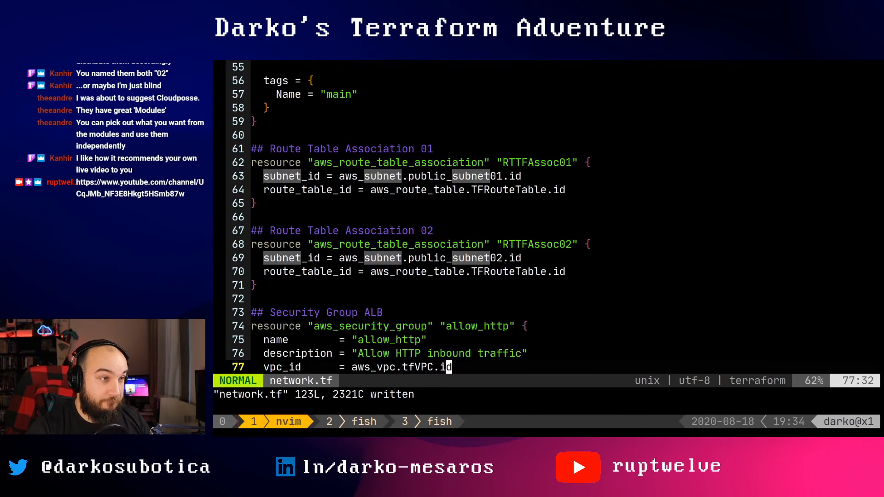
{"action": "key", "text": "k"}
{"action": "key", "text": "k"}
{"action": "key", "text": "k"}
{"action": "key", "text": "k"}
{"action": "key", "text": "k"}
{"action": "key", "text": "k"}
{"action": "key", "text": "k"}
{"action": "key", "text": "k"}
{"action": "key", "text": "k"}
{"action": "key", "text": "k"}
{"action": "key", "text": "k"}
{"action": "key", "text": "k"}
{"action": "key", "text": "k"}
{"action": "key", "text": "k"}
{"action": "key", "text": "k"}
{"action": "key", "text": "k"}
{"action": "key", "text": "k"}
{"action": "key", "text": "k"}
{"action": "key", "text": "k"}
{"action": "key", "text": "k"}
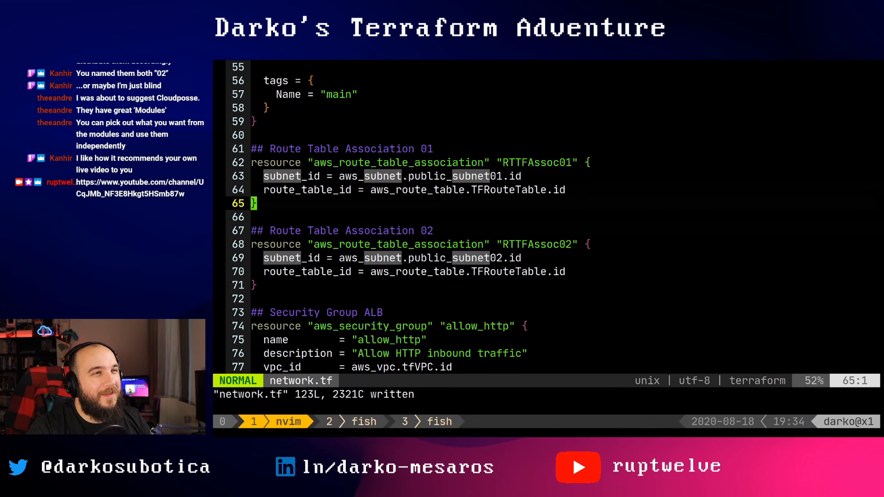
{"action": "key", "text": "k"}
{"action": "key", "text": "k"}
{"action": "key", "text": "k"}
{"action": "key", "text": "k"}
{"action": "key", "text": "k"}
{"action": "key", "text": "k"}
{"action": "key", "text": "k"}
{"action": "key", "text": "k"}
{"action": "key", "text": "k"}
{"action": "key", "text": "k"}
{"action": "key", "text": "k"}
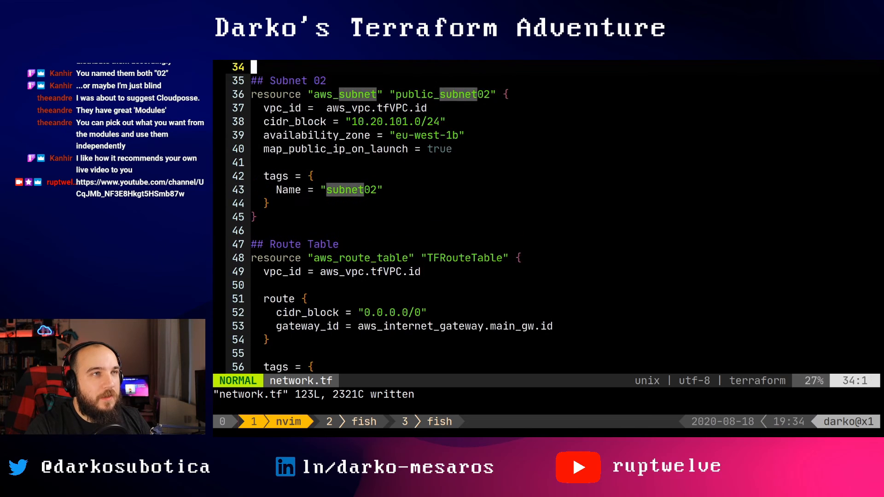
{"action": "key", "text": "k"}
{"action": "key", "text": "k"}
{"action": "key", "text": "k"}
{"action": "key", "text": "j"}
{"action": "key", "text": "j"}
{"action": "key", "text": "j"}
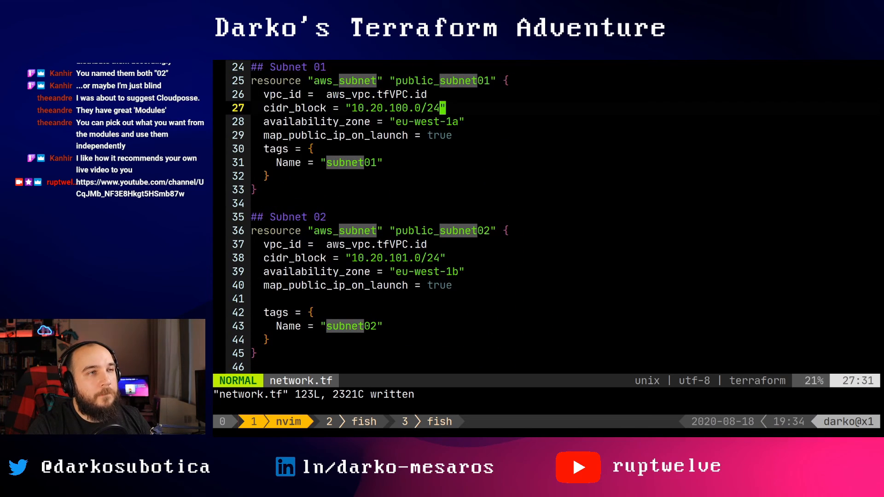
{"action": "key", "text": "h"}
{"action": "key", "text": "h"}
{"action": "key", "text": "h"}
{"action": "key", "text": "h"}
{"action": "key", "text": "h"}
{"action": "key", "text": "h"}
{"action": "key", "text": "h"}
{"action": "key", "text": "h"}
{"action": "key", "text": "h"}
{"action": "key", "text": "h"}
{"action": "key", "text": "h"}
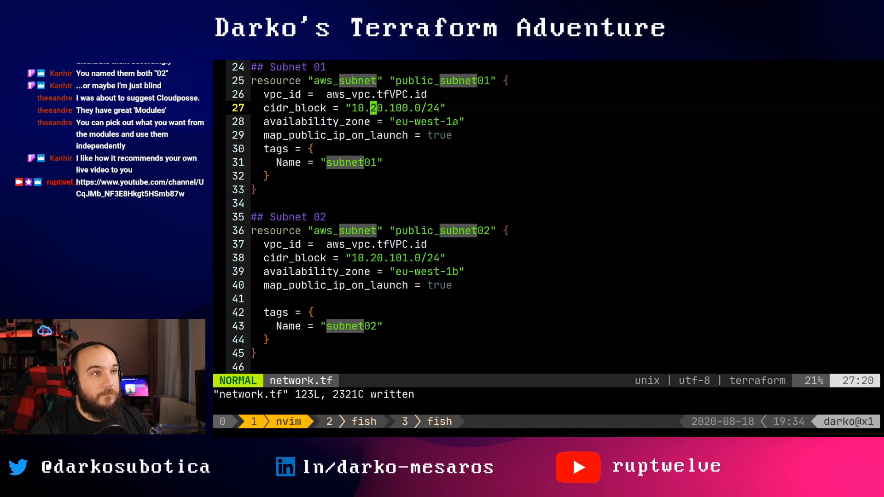
{"action": "key", "text": "x"}
{"action": "key", "text": "x"}
{"action": "key", "text": "x"}
Change the cidr_block of public_subnet02 to "10.0.101.0/24" and save network.tf.
{"action": "key", "text": "j"}
{"action": "key", "text": "j"}
{"action": "key", "text": "j"}
{"action": "key", "text": "j"}
{"action": "key", "text": "j"}
{"action": "key", "text": "j"}
{"action": "key", "text": "j"}
{"action": "key", "text": "j"}
{"action": "key", "text": "j"}
{"action": "key", "text": "j"}
{"action": "key", "text": "j"}
{"action": "key", "text": "j"}
{"action": "key", "text": "j"}
{"action": "key", "text": "j"}
{"action": "key", "text": "j"}
{"action": "key", "text": "j"}
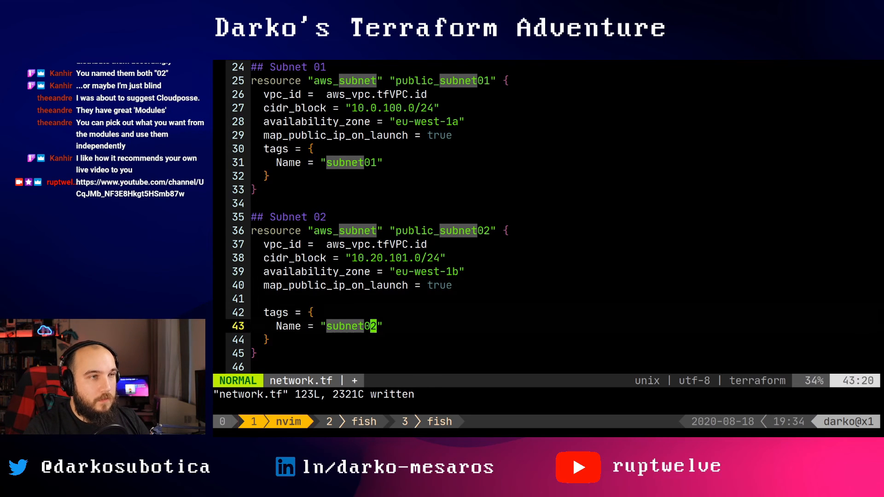
{"action": "key", "text": "k"}
{"action": "key", "text": "k"}
{"action": "key", "text": "k"}
{"action": "key", "text": "k"}
{"action": "key", "text": "k"}
{"action": "key", "text": "k"}
{"action": "key", "text": "j"}
{"action": "key", "text": "x"}
{"action": "key", "text": "x"}
{"action": "key", "text": "x"}
{"action": "type", "text": ":w"}
{"action": "key", "text": "Return"}
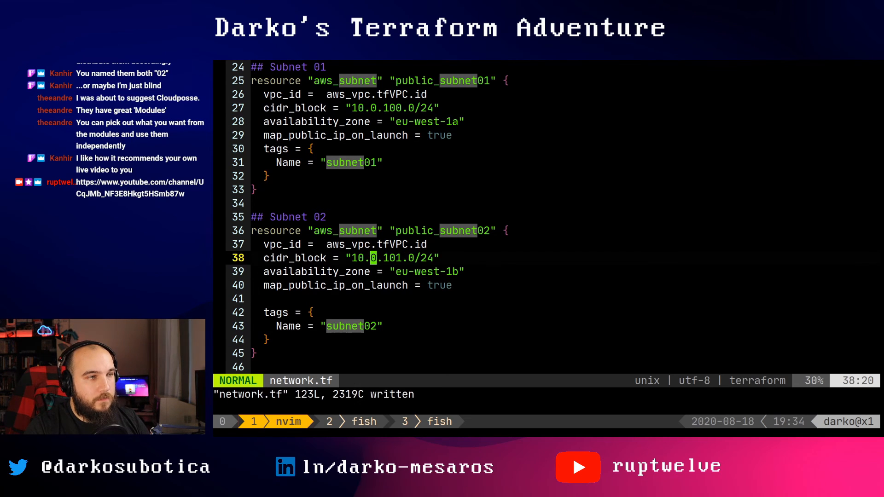
Switch to the second terminal window and clear the recalled terraform plan command from the shell prompt.
{"action": "key", "text": "ctrl+b"}
{"action": "key", "text": "2"}
{"action": "key", "text": "Escape"}
{"action": "key", "text": "k"}
{"action": "key", "text": "k"}
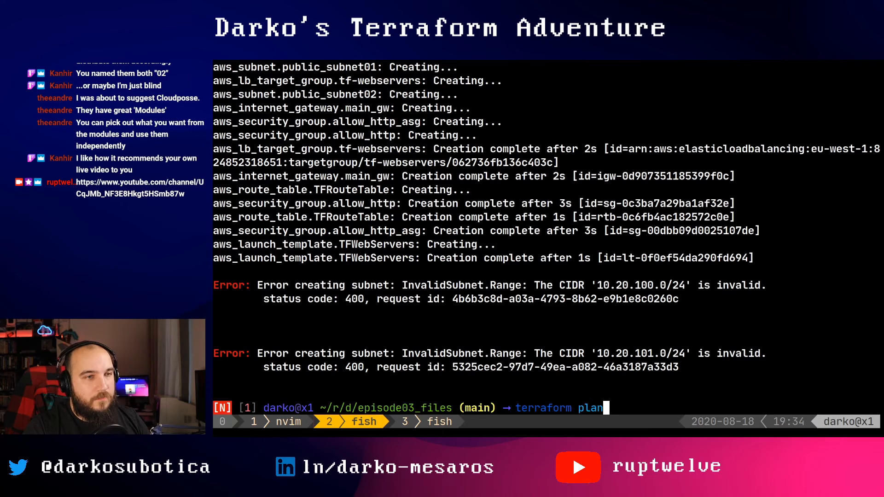
{"action": "key", "text": "h"}
{"action": "key", "text": "h"}
{"action": "key", "text": "h"}
{"action": "key", "text": "shift+d"}
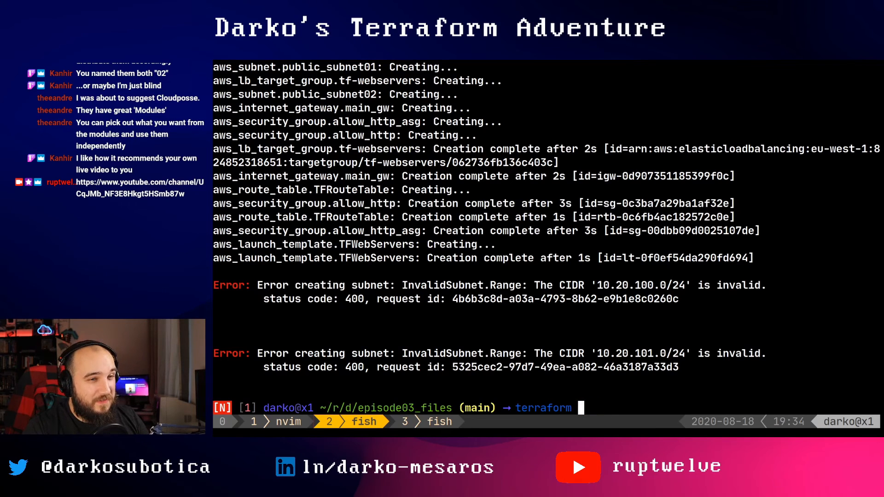
{"action": "key", "text": "d"}
{"action": "key", "text": "d"}
{"action": "type", "text": "i"}
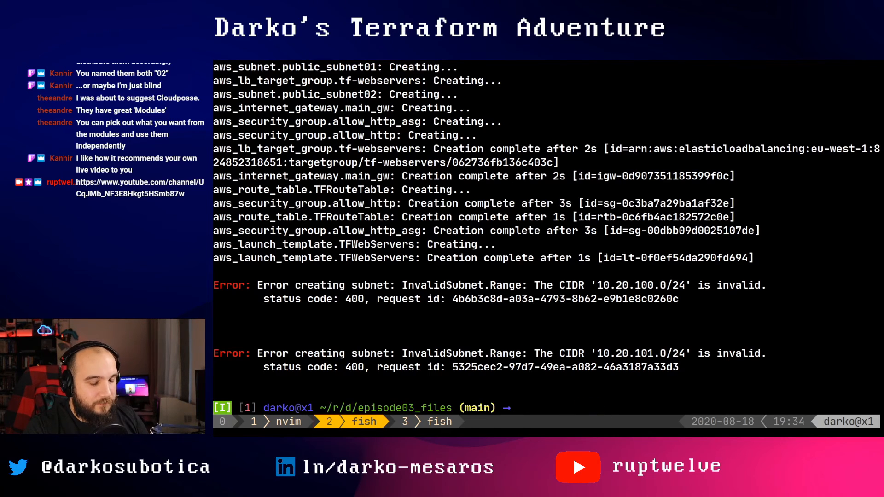
Run terraform destroy in episode03_files and confirm the destruction of all resources with "yes".
{"action": "type", "text": "i"}
{"action": "key", "text": "BackSpace"}
{"action": "type", "text": "terraform apply"}
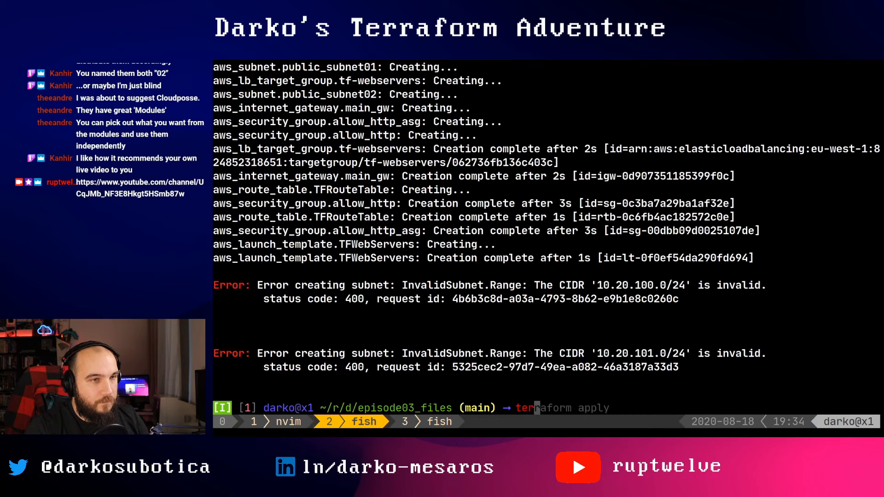
{"action": "key", "text": "BackSpace"}
{"action": "key", "text": "BackSpace"}
{"action": "key", "text": "BackSpace"}
{"action": "key", "text": "BackSpace"}
{"action": "key", "text": "BackSpace"}
{"action": "type", "text": "dest"}
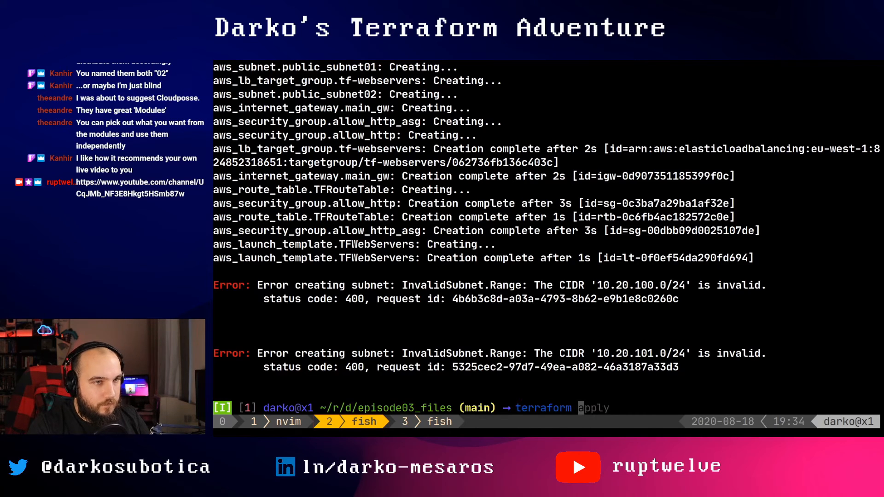
{"action": "type", "text": "roy"}
{"action": "key", "text": "Return"}
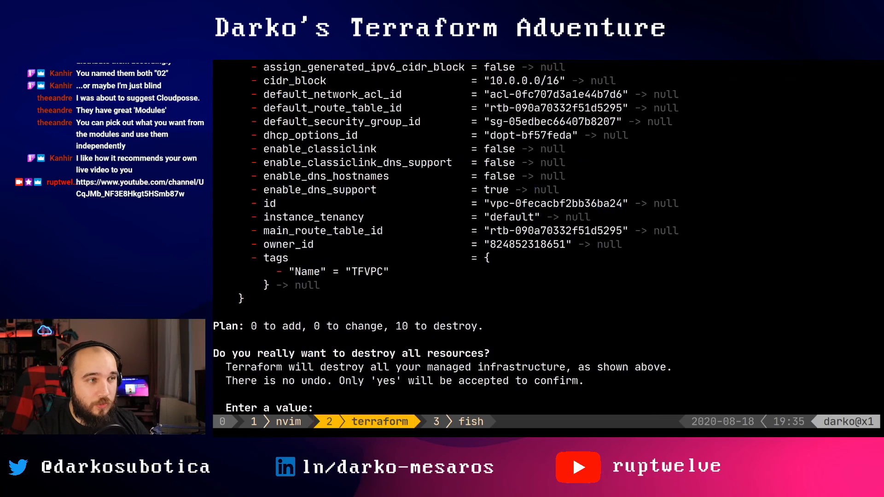
{"action": "type", "text": "yes"}
{"action": "key", "text": "Return"}
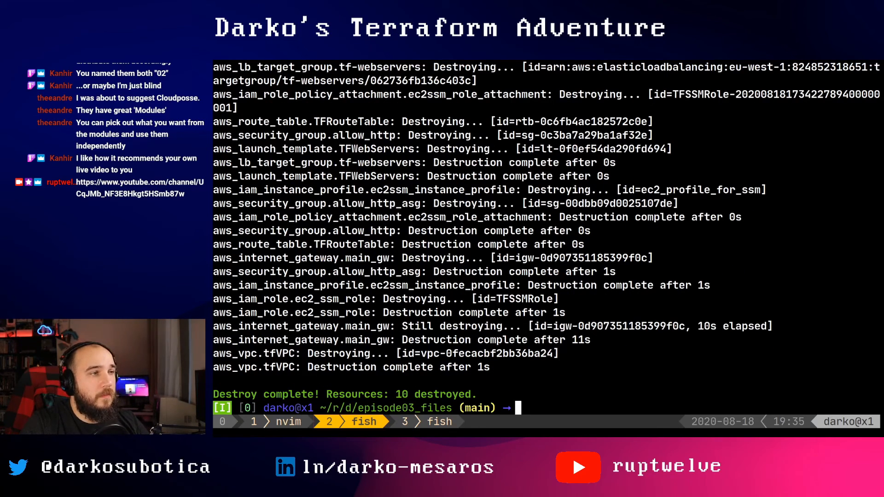
Run terraform apply with the corrected configuration and approve the plan with "yes".
{"action": "type", "text": "terraform destr"}
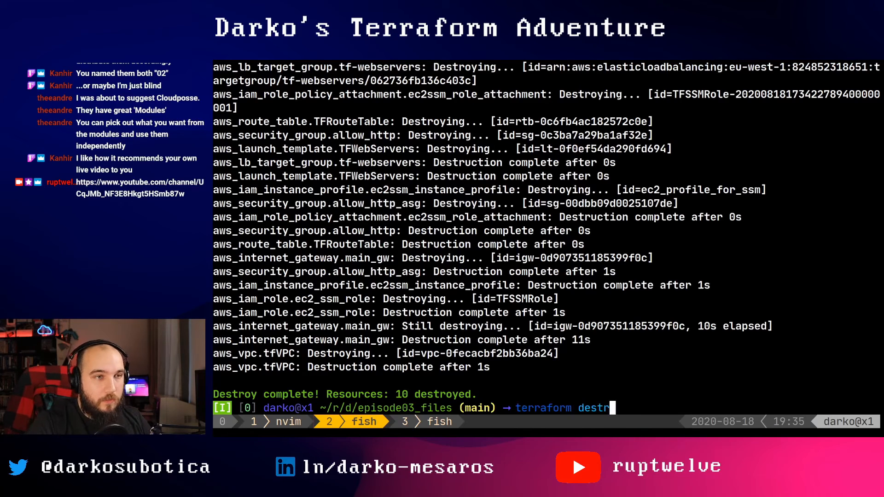
{"action": "key", "text": "BackSpace"}
{"action": "key", "text": "BackSpace"}
{"action": "key", "text": "BackSpace"}
{"action": "key", "text": "BackSpace"}
{"action": "key", "text": "BackSpace"}
{"action": "type", "text": "appy"}
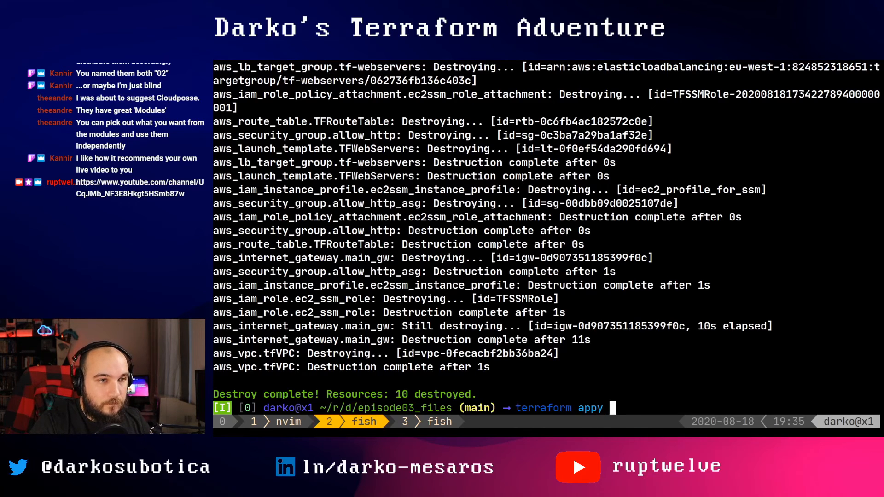
{"action": "key", "text": "BackSpace"}
{"action": "key", "text": "BackSpace"}
{"action": "type", "text": "ly"}
{"action": "key", "text": "Return"}
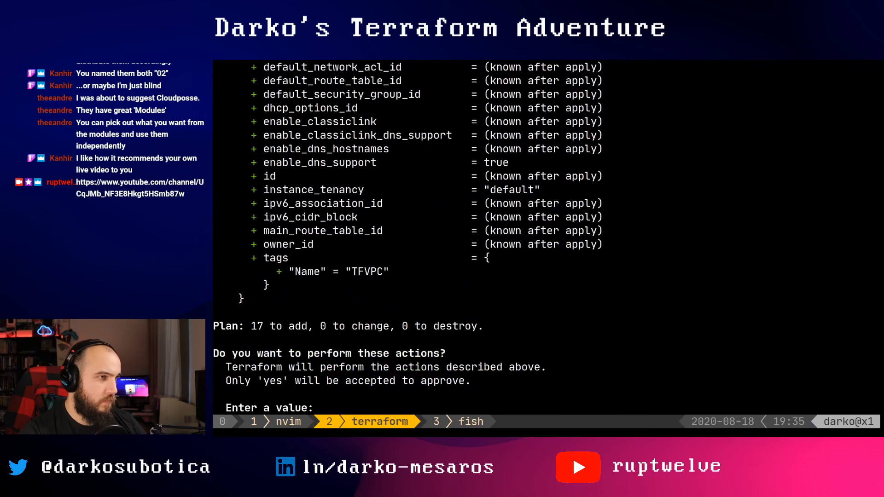
{"action": "type", "text": "yes"}
{"action": "key", "text": "Return"}
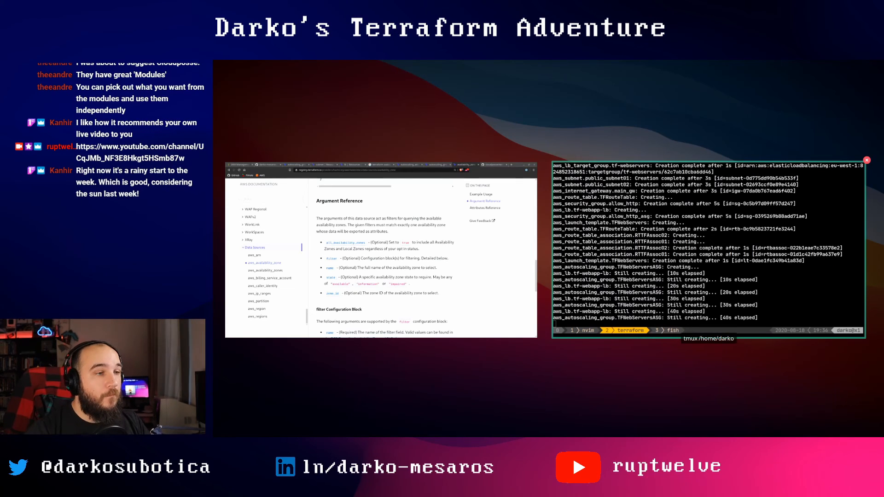
Switch to the browser, open EC2 in the AWS console and list the running instances.
{"action": "left_click", "coordinate": [405, 300]}
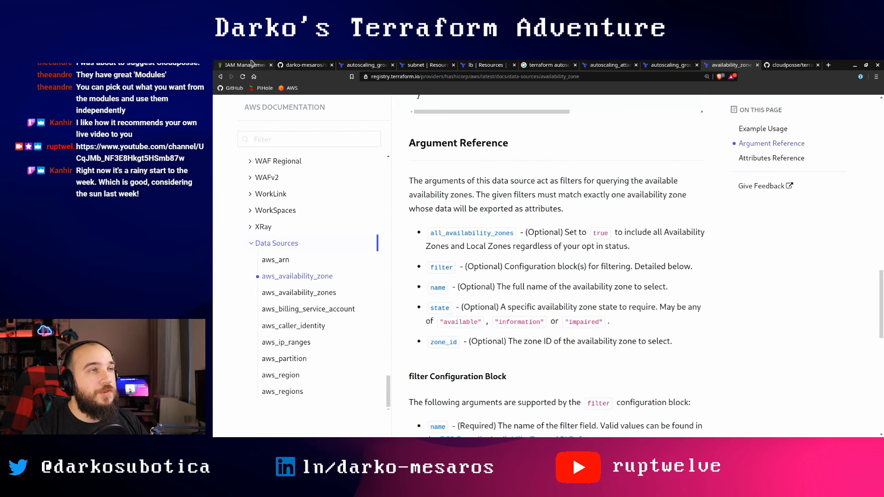
{"action": "left_click", "coordinate": [248, 65]}
{"action": "left_click", "coordinate": [291, 102]}
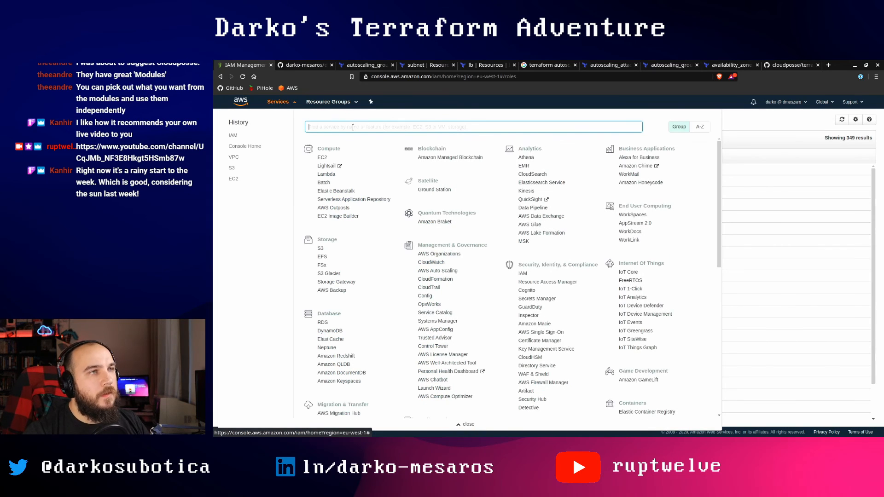
{"action": "left_click", "coordinate": [322, 158]}
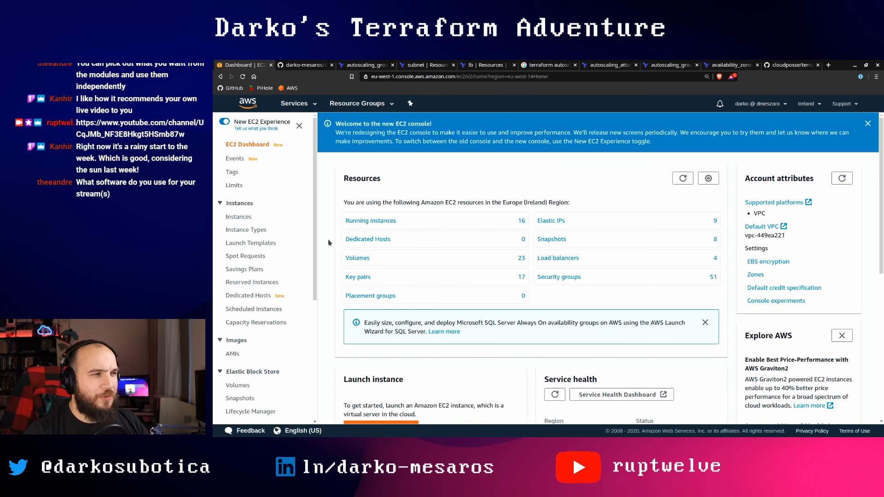
{"action": "scroll", "coordinate": [267, 257], "scroll_direction": "down", "scroll_amount": 4}
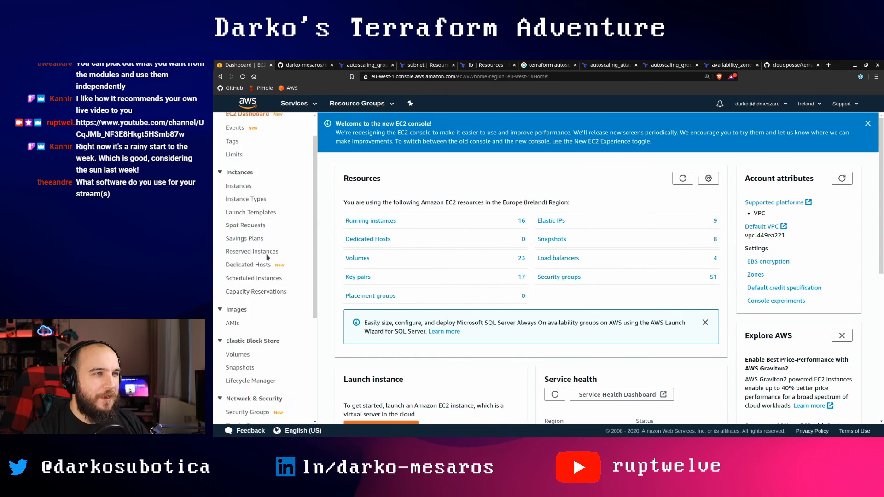
{"action": "scroll", "coordinate": [268, 257], "scroll_direction": "up", "scroll_amount": 2}
{"action": "scroll", "coordinate": [268, 257], "scroll_direction": "down", "scroll_amount": 3}
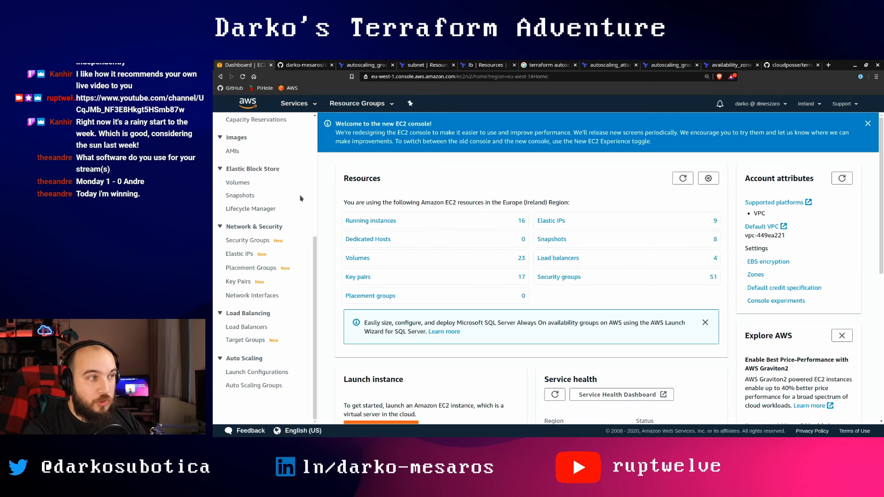
{"action": "left_click", "coordinate": [370, 223]}
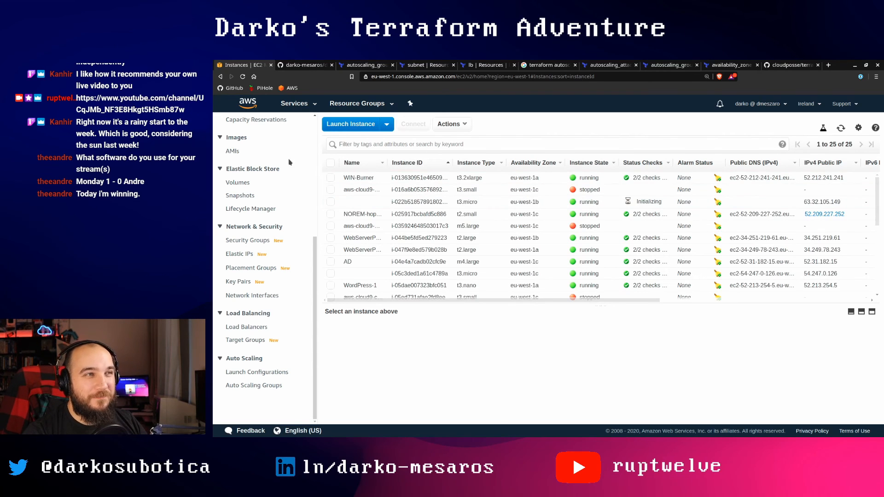
Copy the alb_dns address from the terraform output in the terminal and open it in a new browser tab.
{"action": "key", "text": "alt+Tab"}
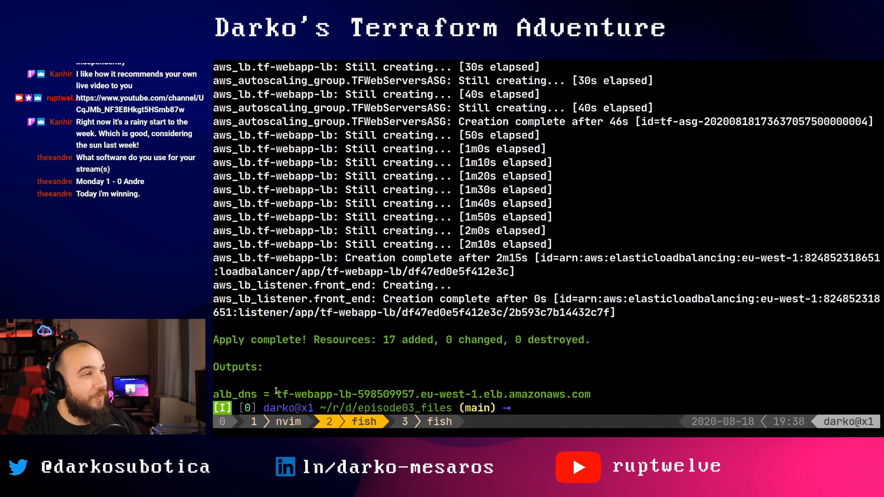
{"action": "left_click_drag", "start_coordinate": [279, 395], "coordinate": [213, 394]}
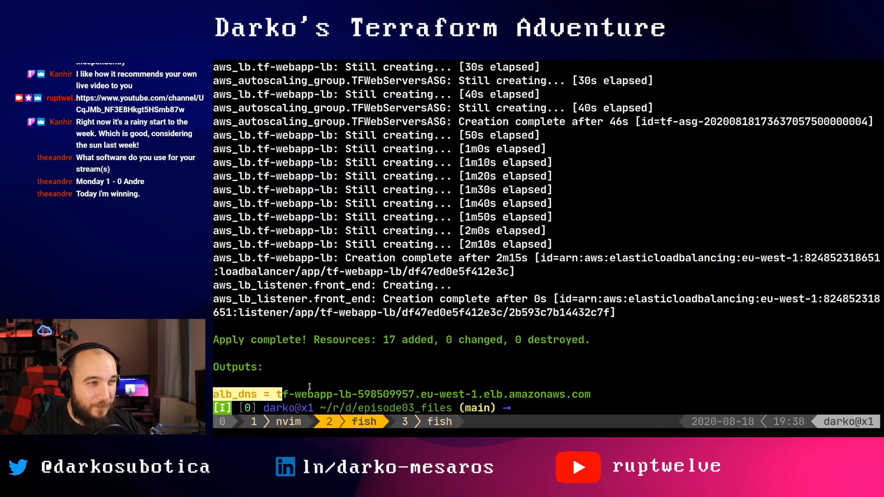
{"action": "left_click_drag", "start_coordinate": [594, 390], "coordinate": [275, 395]}
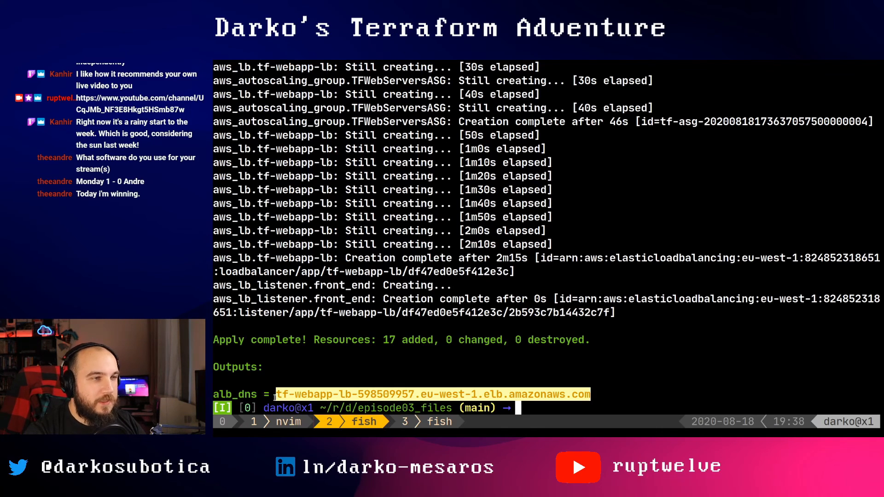
{"action": "right_click", "coordinate": [285, 393]}
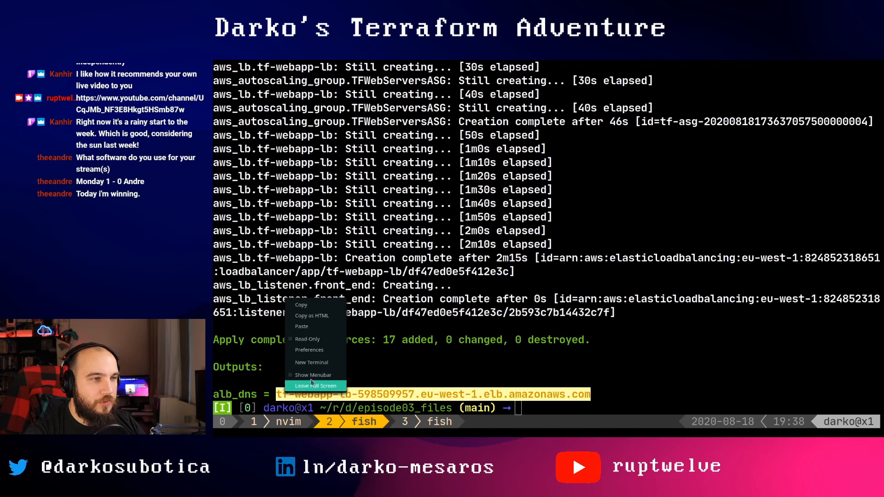
{"action": "left_click", "coordinate": [320, 308]}
{"action": "key", "text": "alt+Tab"}
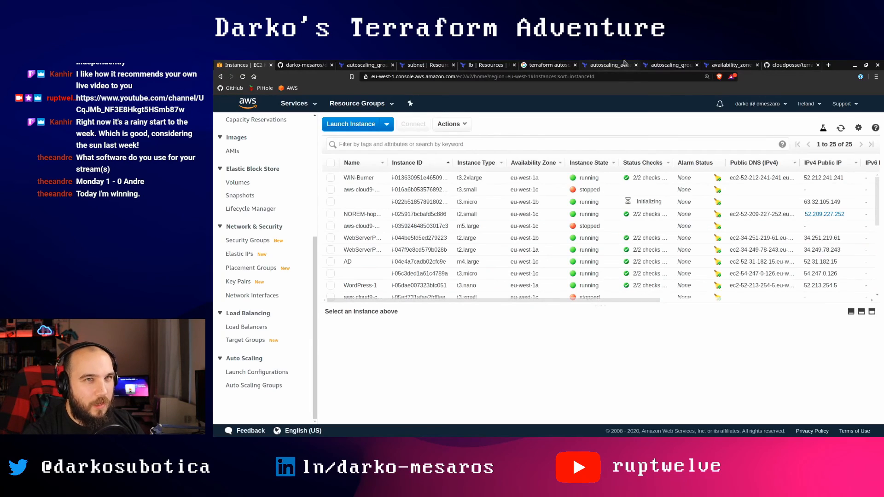
{"action": "left_click", "coordinate": [829, 66]}
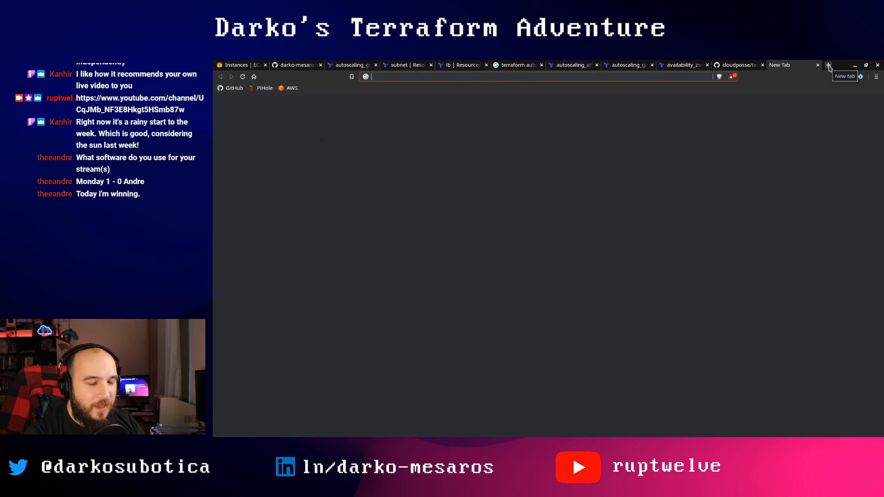
{"action": "key", "text": "ctrl+v"}
{"action": "key", "text": "Return"}
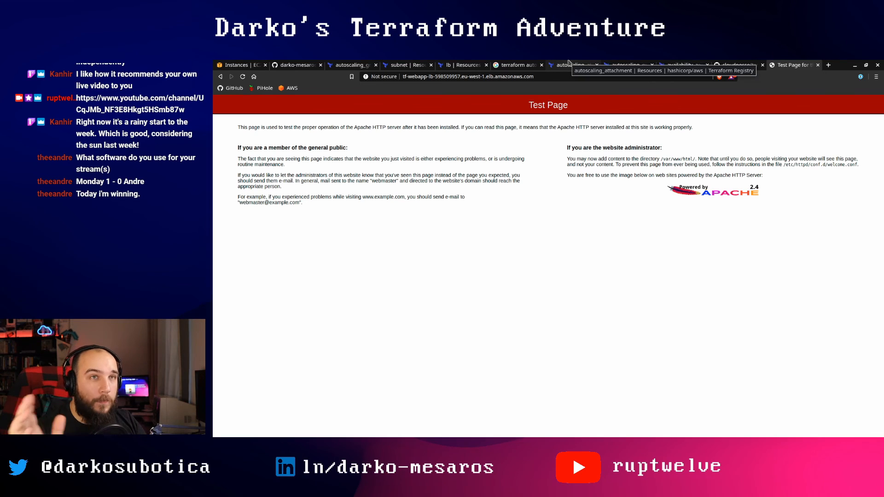
Return to the EC2 console and view the listeners of the tf-webapp-lb load balancer in an enlarged details pane.
{"action": "left_click", "coordinate": [239, 65]}
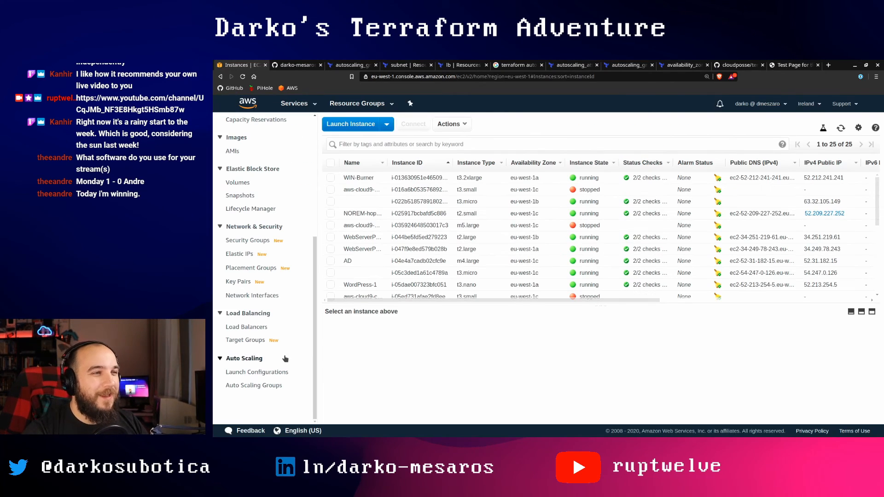
{"action": "left_click", "coordinate": [246, 327]}
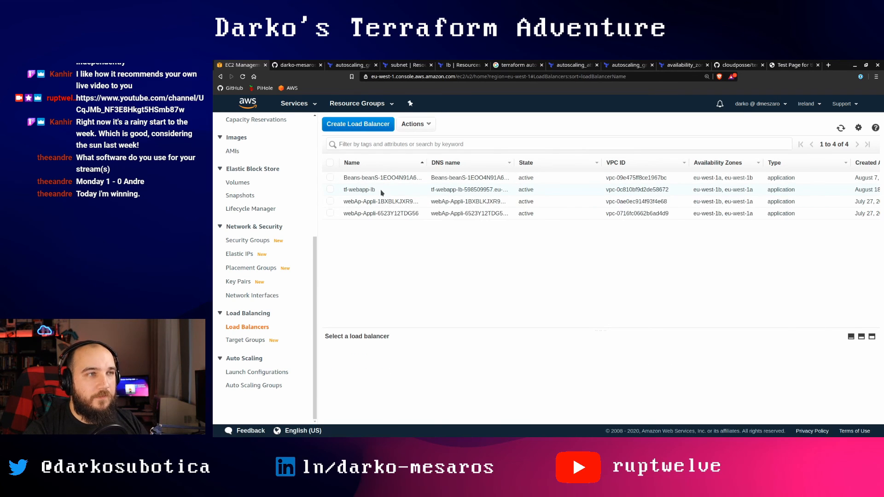
{"action": "left_click", "coordinate": [382, 190]}
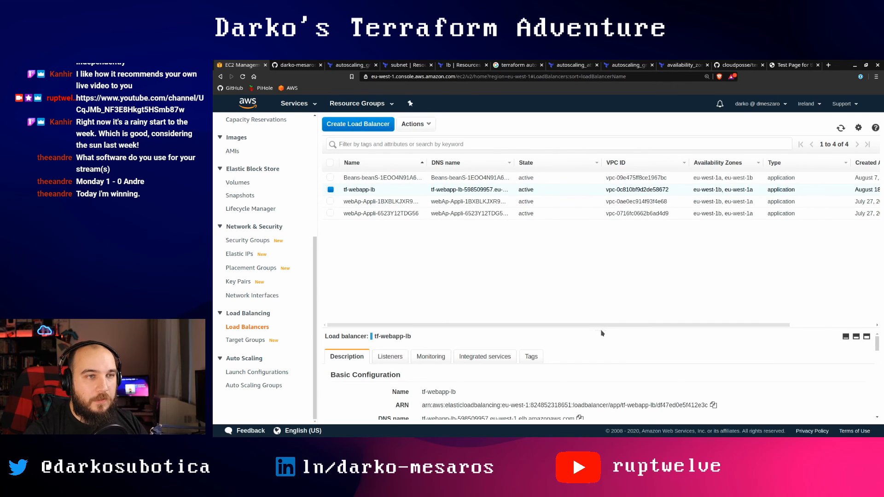
{"action": "left_click_drag", "start_coordinate": [601, 332], "coordinate": [600, 244]}
{"action": "left_click", "coordinate": [381, 271]}
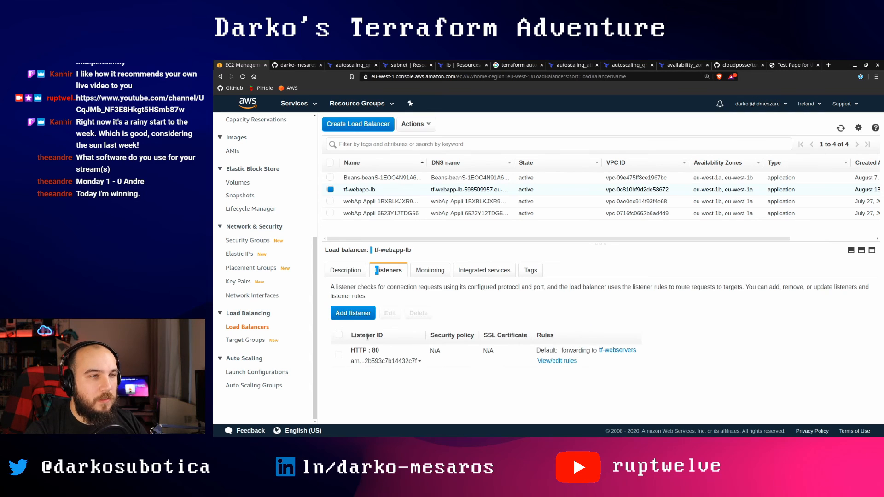
Open the tf-webservers target group from the listener rule and check the health status details of its registered targets.
{"action": "left_click", "coordinate": [616, 351]}
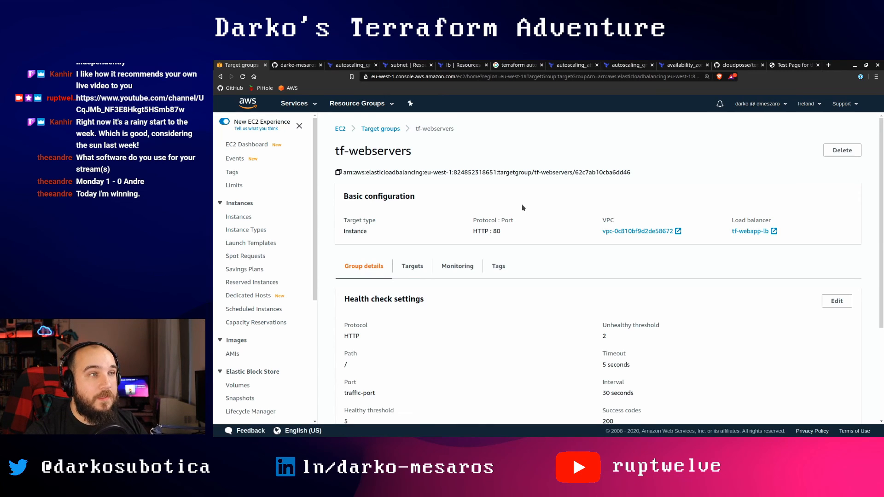
{"action": "left_click", "coordinate": [426, 272]}
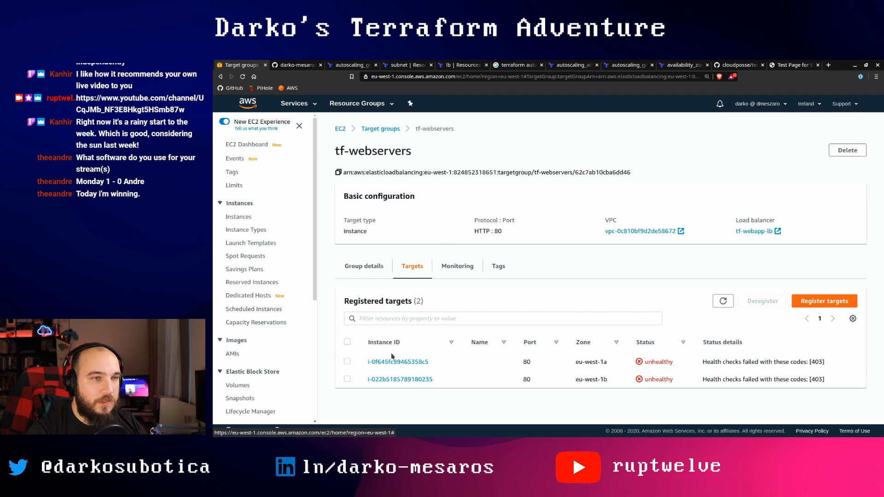
{"action": "triple_click", "coordinate": [756, 362]}
{"action": "left_click", "coordinate": [756, 362]}
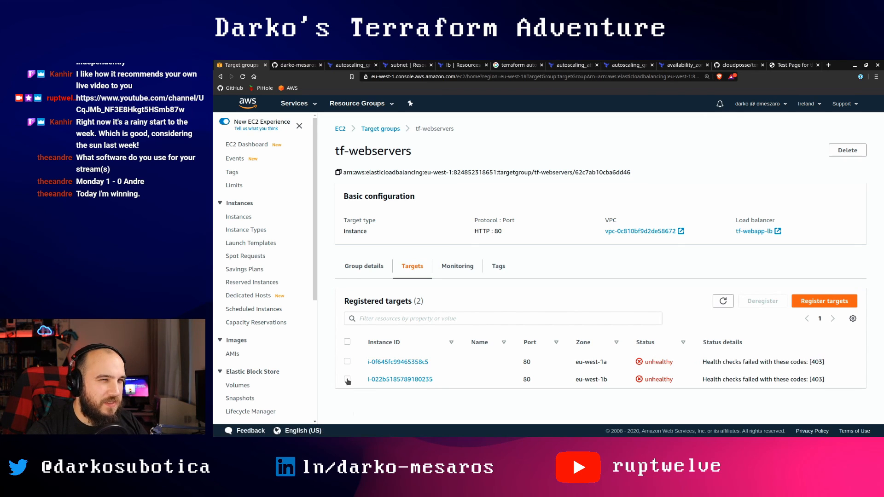
Open the registered target instance in eu-west-1a and examine its description, including its public IP, security group, VPC and subnet.
{"action": "left_click", "coordinate": [389, 363]}
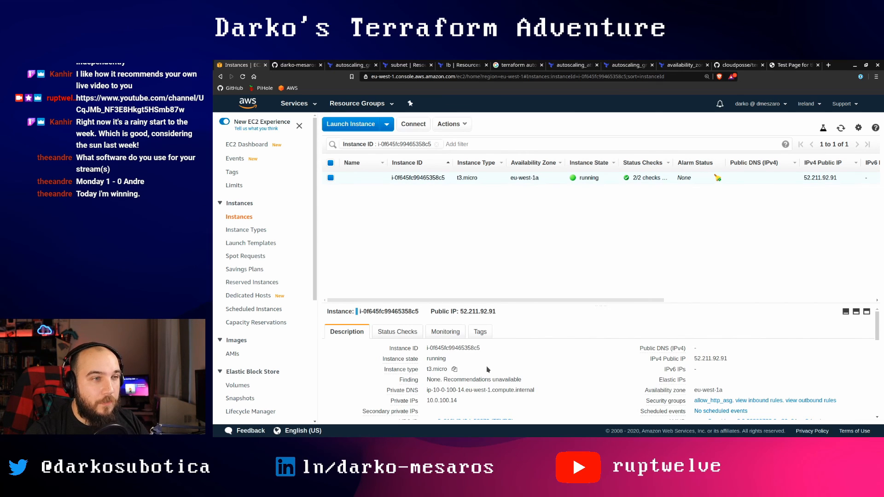
{"action": "scroll", "coordinate": [488, 369], "scroll_direction": "down", "scroll_amount": 3}
{"action": "scroll", "coordinate": [608, 334], "scroll_direction": "up", "scroll_amount": 3}
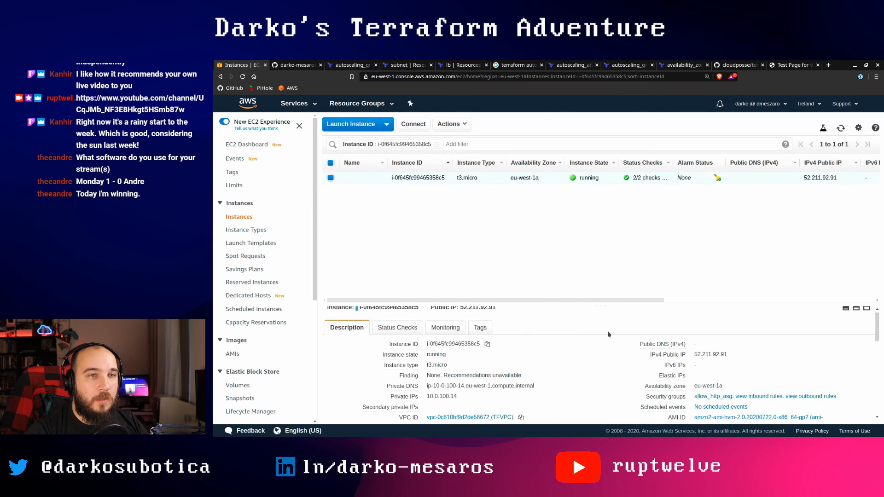
{"action": "left_click", "coordinate": [734, 355]}
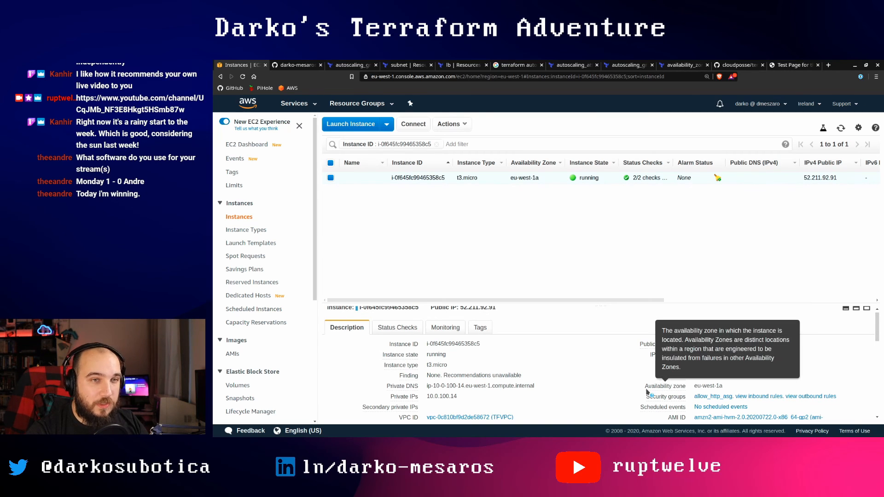
{"action": "scroll", "coordinate": [659, 389], "scroll_direction": "down", "scroll_amount": 2}
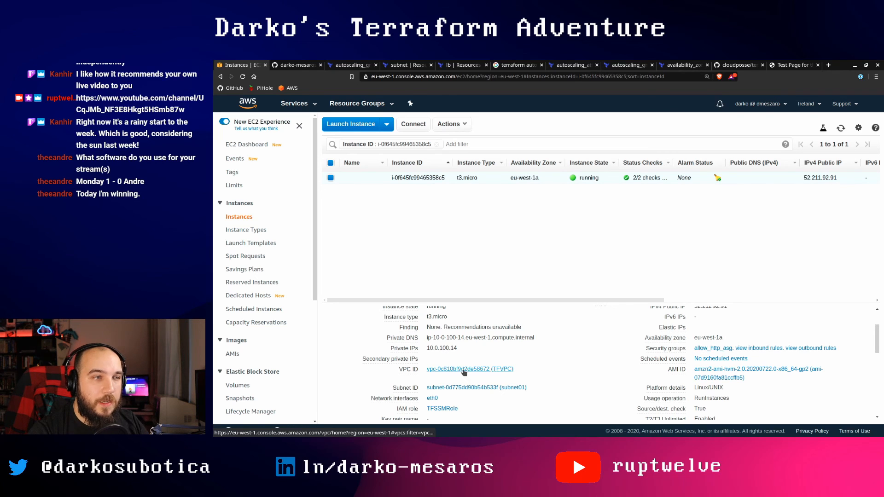
Check the instance's IAM role in its description, and launch aws-shell in the terminal.
{"action": "scroll", "coordinate": [474, 401], "scroll_direction": "down", "scroll_amount": 2}
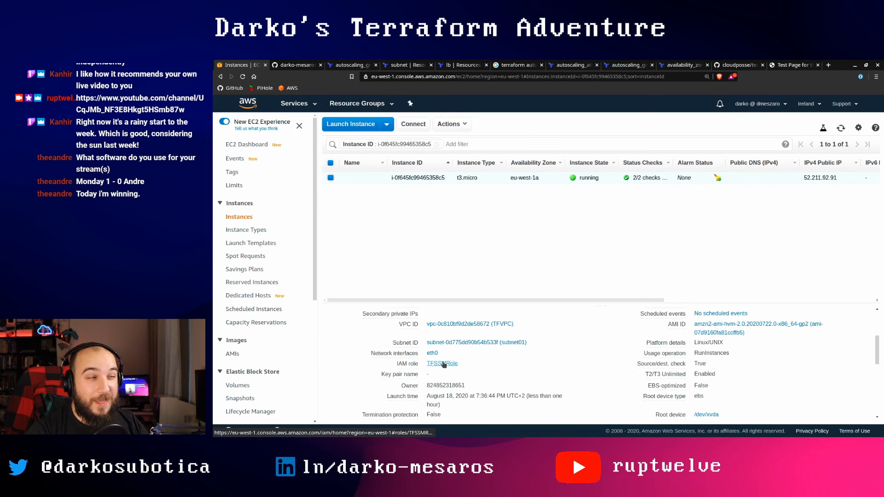
{"action": "key", "text": "alt+Tab"}
{"action": "key", "text": "Return"}
{"action": "key", "text": "Return"}
{"action": "key", "text": "Return"}
{"action": "key", "text": "Return"}
{"action": "key", "text": "Return"}
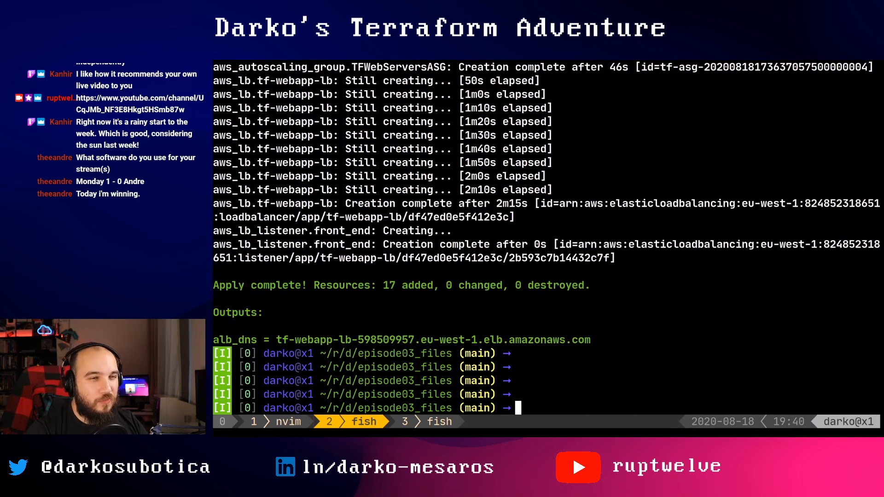
{"action": "type", "text": "aws-shell"}
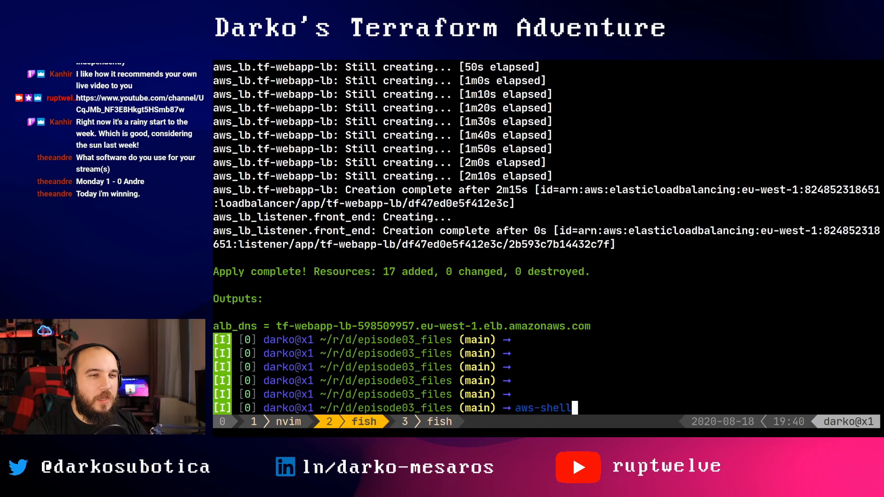
{"action": "key", "text": "Return"}
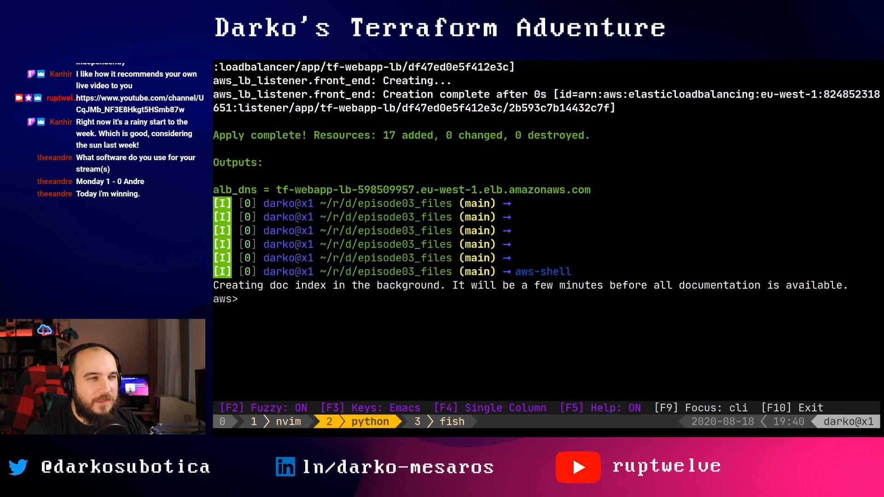
Compose an ssm start-session command with the --target option at the aws-shell prompt.
{"action": "type", "text": "ssm start"}
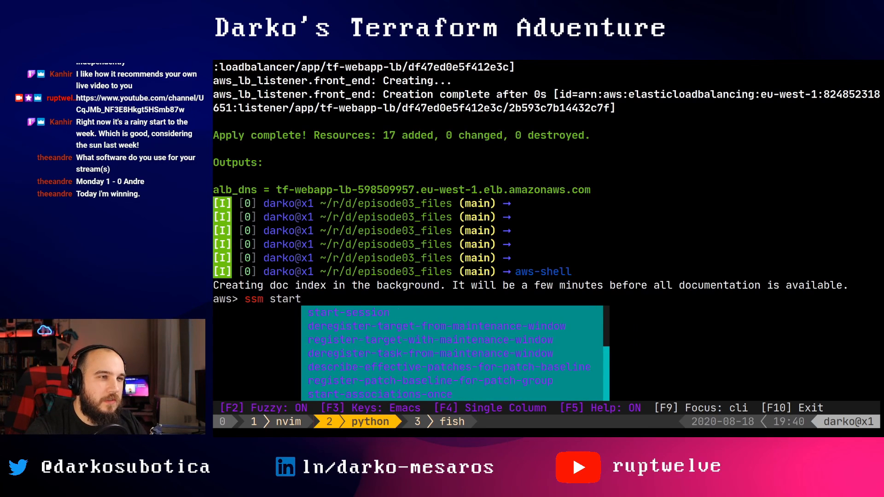
{"action": "key", "text": "Tab"}
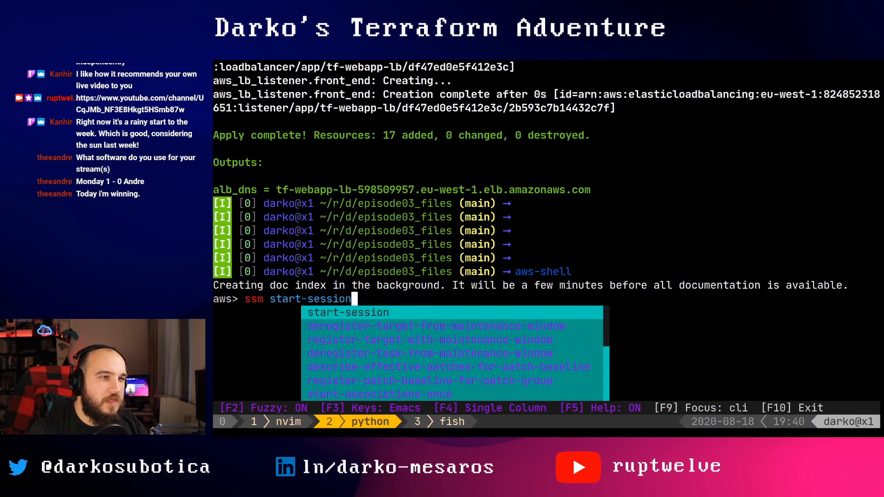
{"action": "type", "text": "i"}
{"action": "key", "text": "BackSpace"}
{"action": "type", "text": "--instance"}
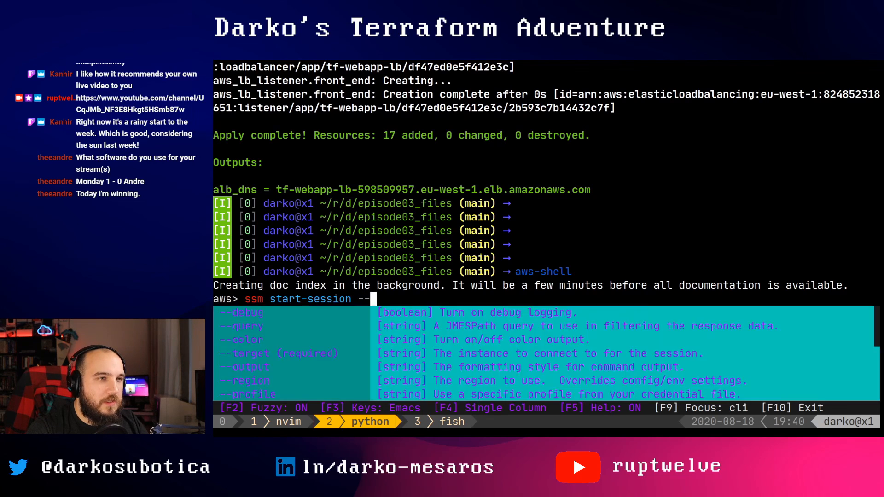
{"action": "key", "text": "BackSpace"}
{"action": "key", "text": "BackSpace"}
{"action": "key", "text": "BackSpace"}
{"action": "key", "text": "BackSpace"}
{"action": "key", "text": "BackSpace"}
{"action": "key", "text": "BackSpace"}
{"action": "key", "text": "BackSpace"}
{"action": "key", "text": "BackSpace"}
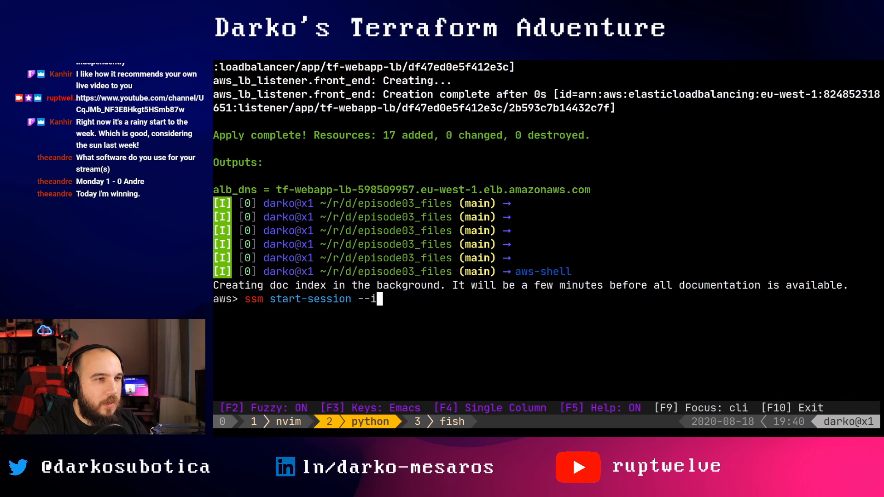
{"action": "type", "text": "ta"}
{"action": "key", "text": "Tab"}
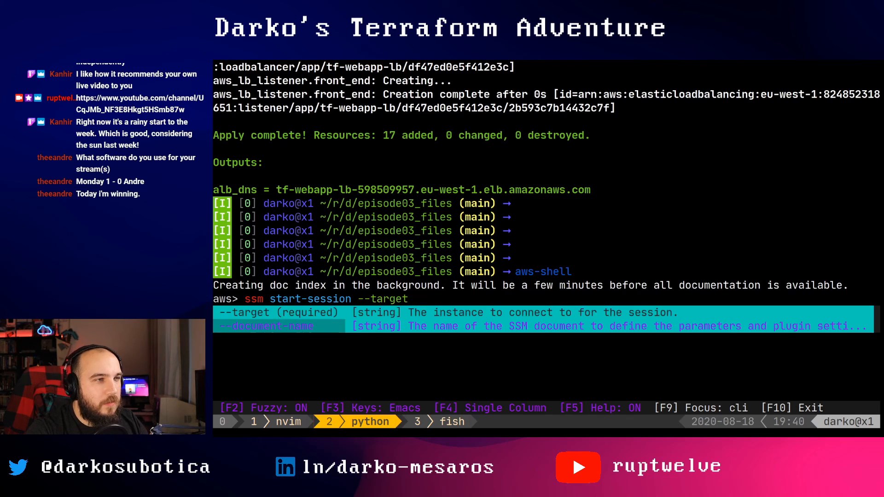
{"action": "type", "text": "i-"}
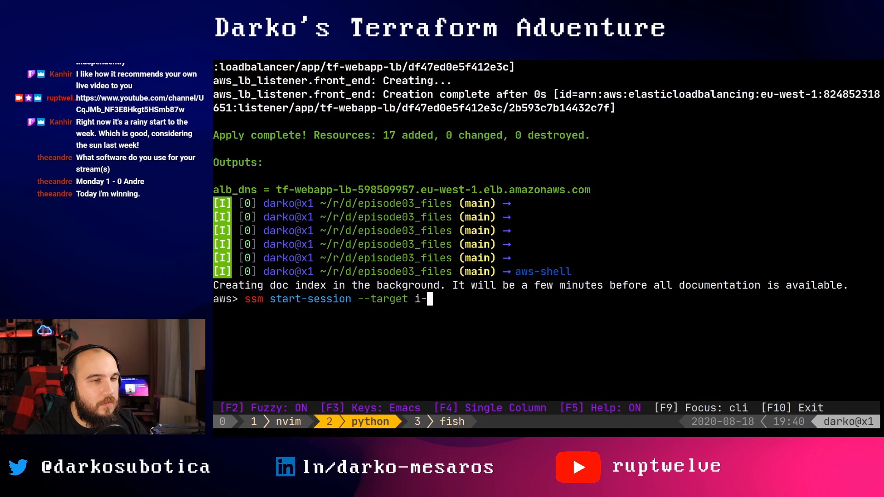
Copy the instance ID from the EC2 console and try to run ssm start-session --target i-0f645fc99465358c5 in aws-shell.
{"action": "key", "text": "alt+Tab"}
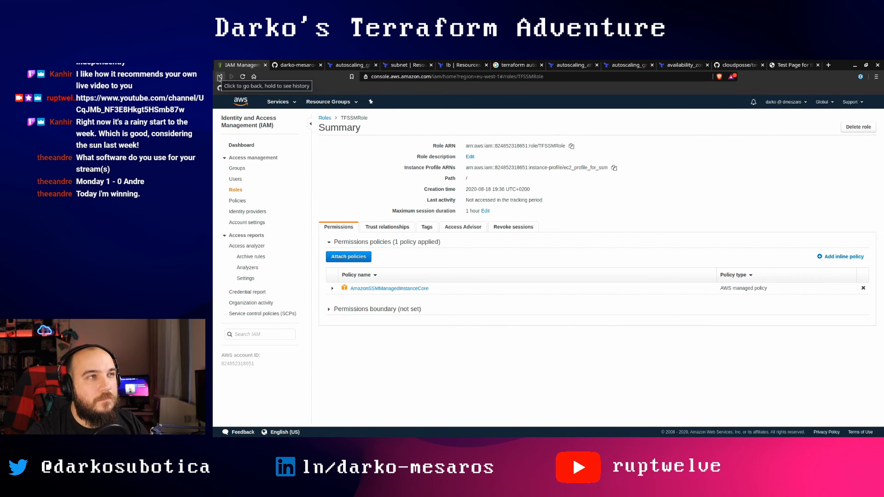
{"action": "left_click", "coordinate": [220, 77]}
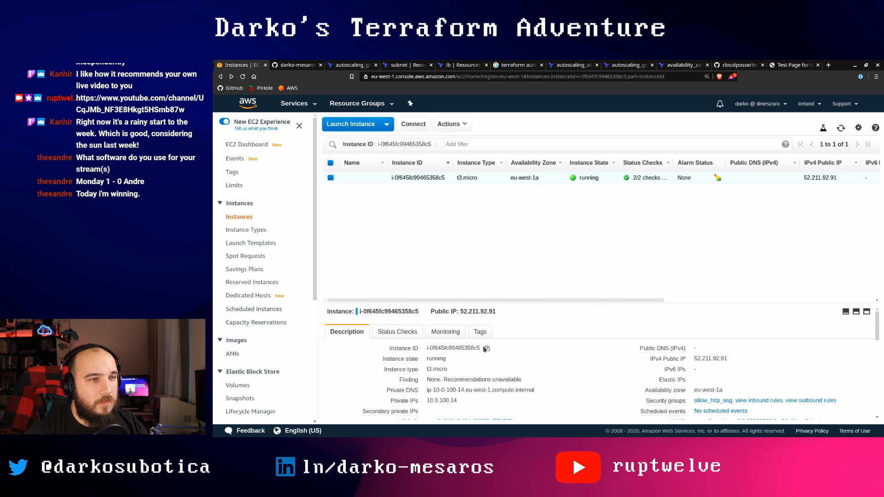
{"action": "left_click", "coordinate": [486, 349]}
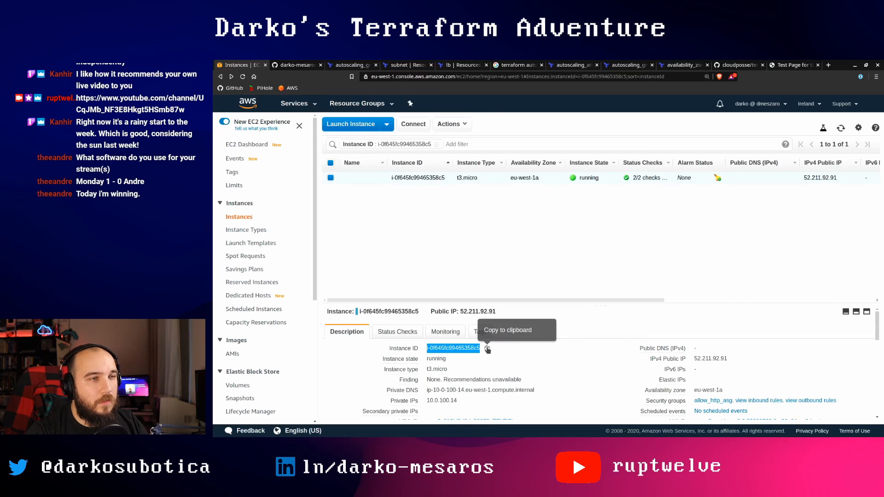
{"action": "key", "text": "alt+Tab"}
{"action": "type", "text": "0"}
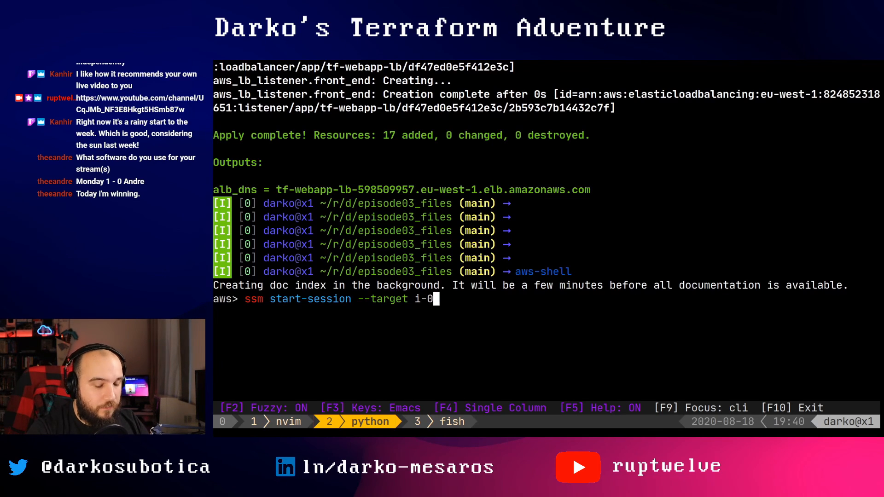
{"action": "type", "text": "f"}
{"action": "key", "text": "BackSpace"}
{"action": "key", "text": "BackSpace"}
{"action": "key", "text": "BackSpace"}
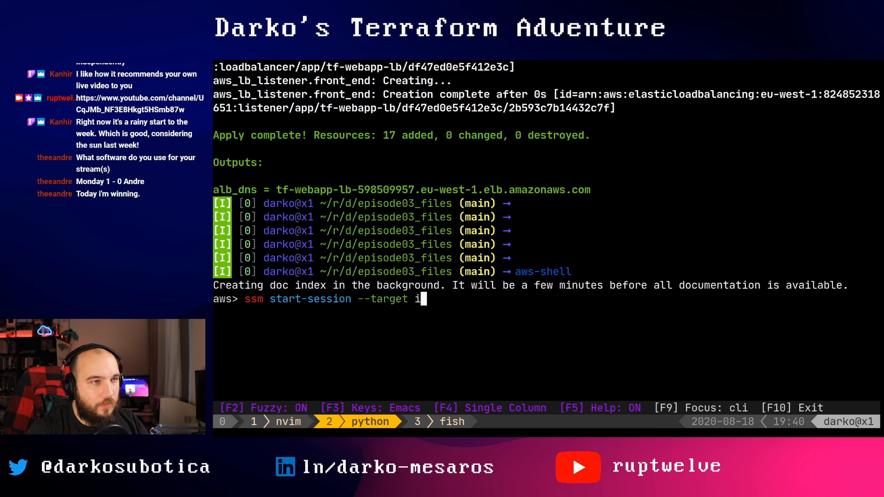
{"action": "key", "text": "BackSpace"}
{"action": "key", "text": "ctrl+shift+v"}
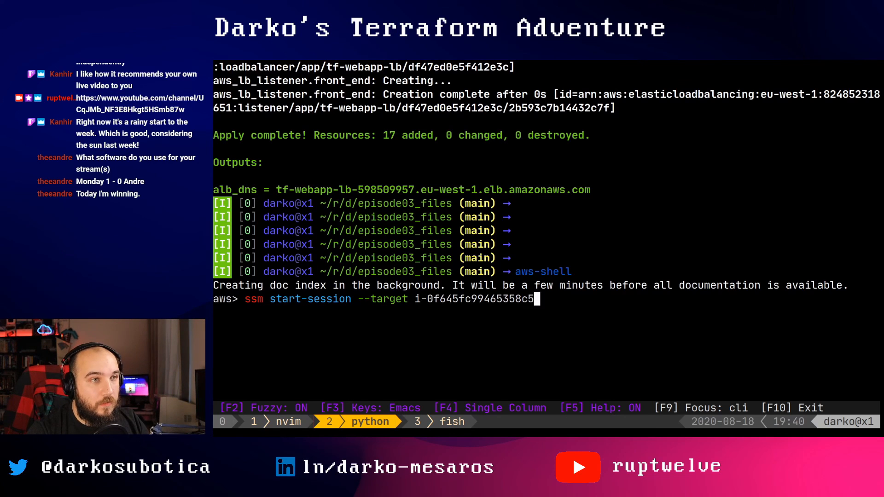
{"action": "key", "text": "Return"}
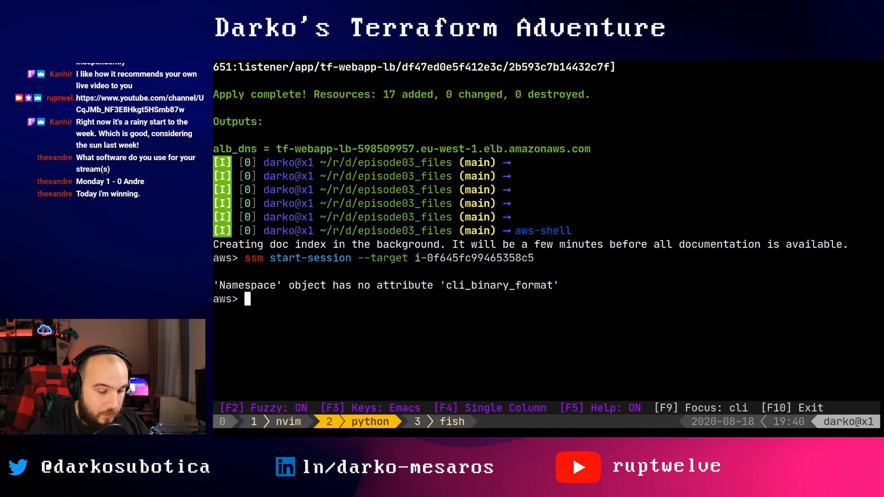
Exit aws-shell and try to run aws ssm start-session --target i-0f645fc99465358c5 from the regular shell.
{"action": "key", "text": "F10"}
{"action": "type", "text": "aws ssmst"}
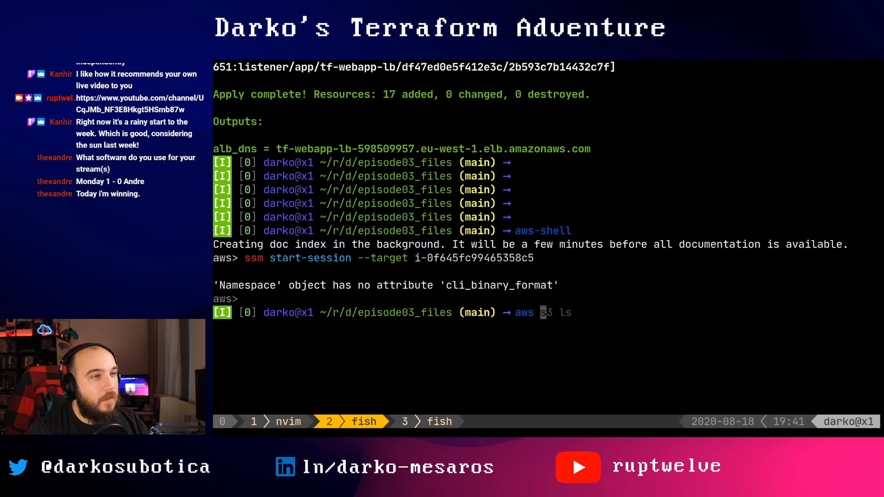
{"action": "key", "text": "BackSpace"}
{"action": "key", "text": "BackSpace"}
{"action": "key", "text": "BackSpace"}
{"action": "type", "text": "m s"}
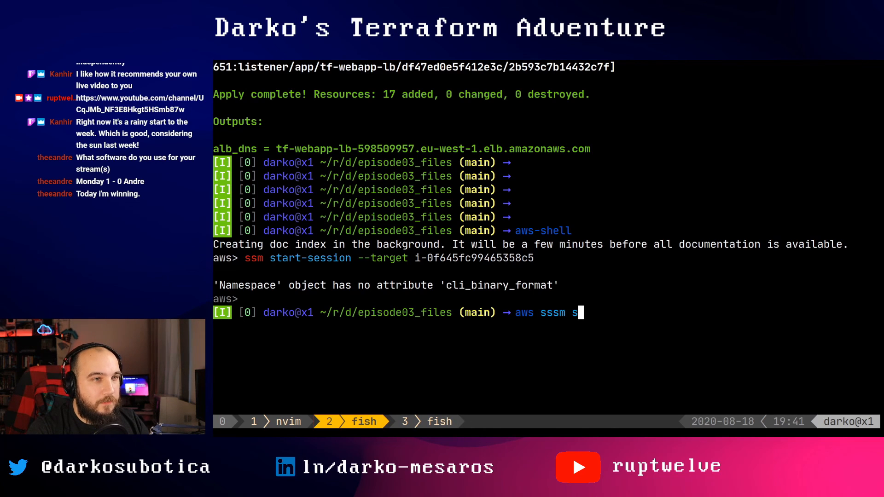
{"action": "key", "text": "BackSpace"}
{"action": "key", "text": "BackSpace"}
{"action": "key", "text": "BackSpace"}
{"action": "key", "text": "BackSpace"}
{"action": "type", "text": "sm star"}
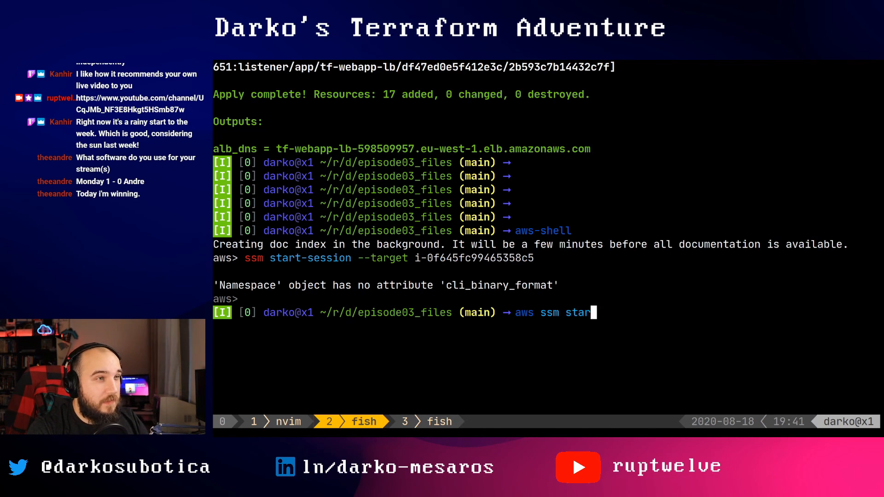
{"action": "type", "text": "t-session --target"}
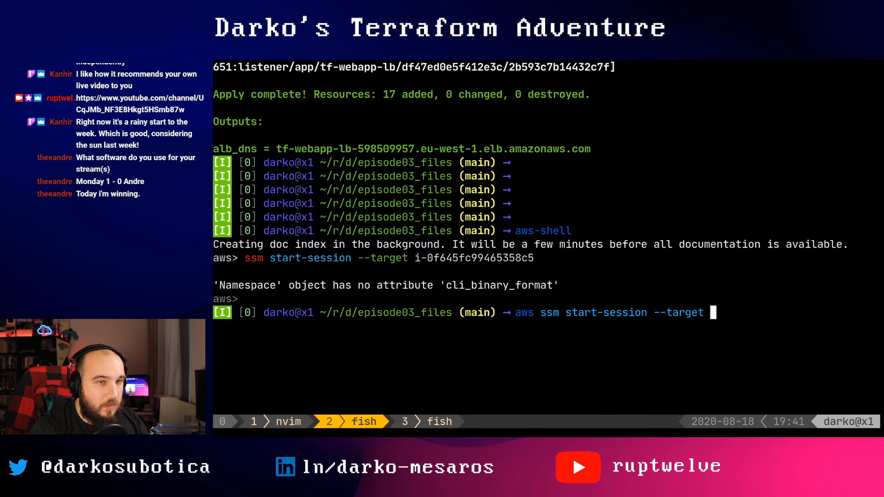
{"action": "key", "text": "Right"}
{"action": "key", "text": "Return"}
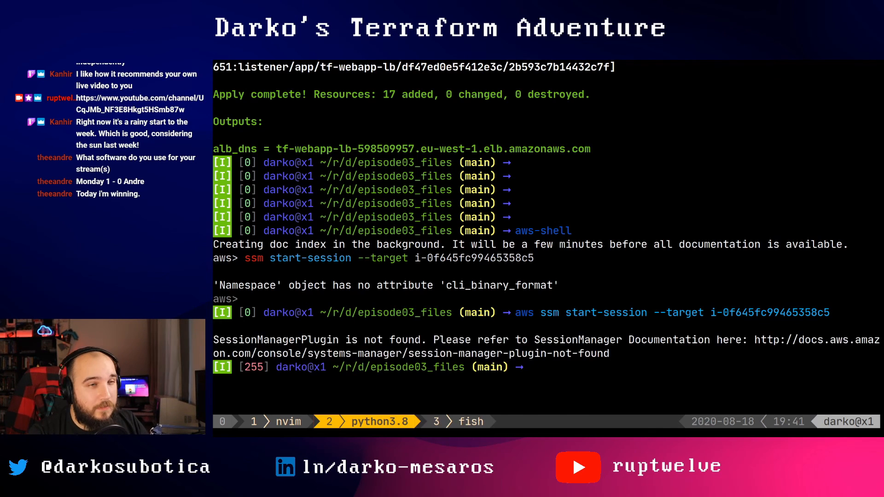
Switch to the AWS console in the browser, search the services for ssm and open Systems Manager.
{"action": "key", "text": "alt+Tab"}
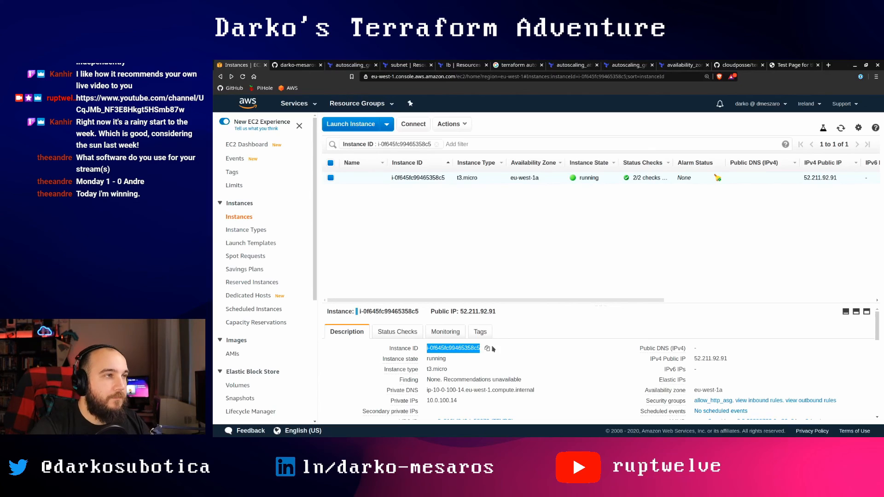
{"action": "left_click", "coordinate": [289, 102]}
{"action": "type", "text": "ssm"}
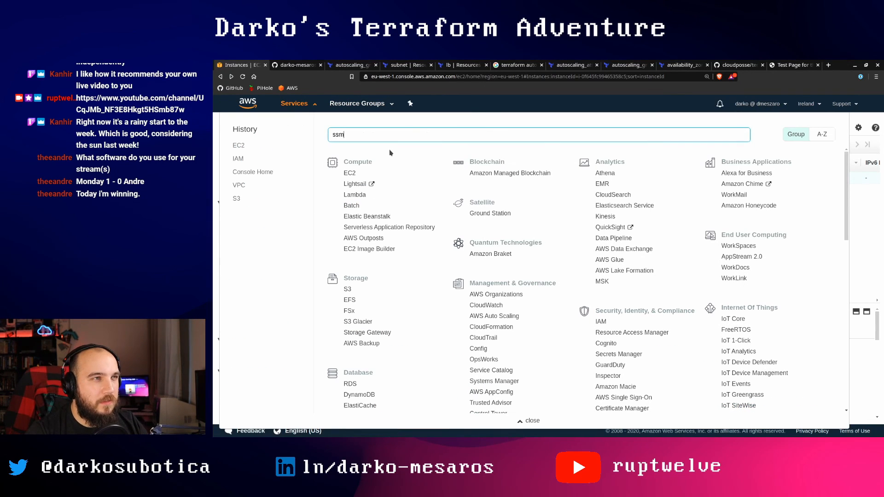
{"action": "left_click", "coordinate": [358, 156]}
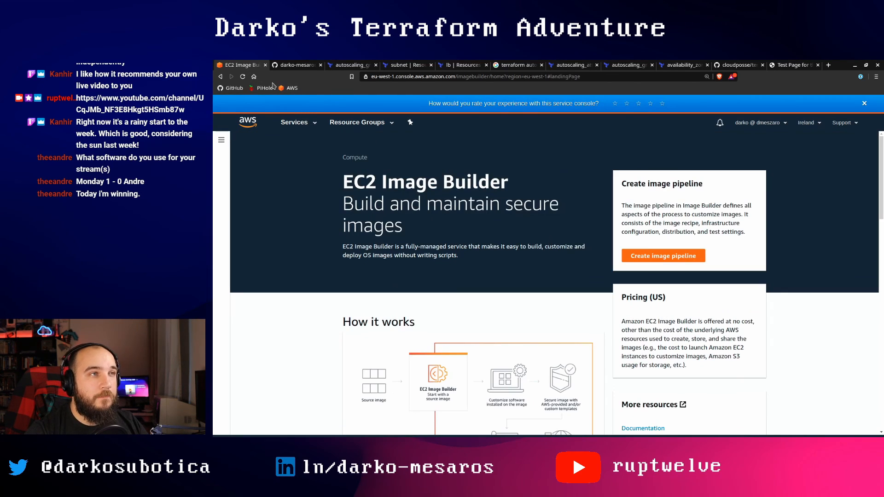
{"action": "left_click", "coordinate": [220, 76]}
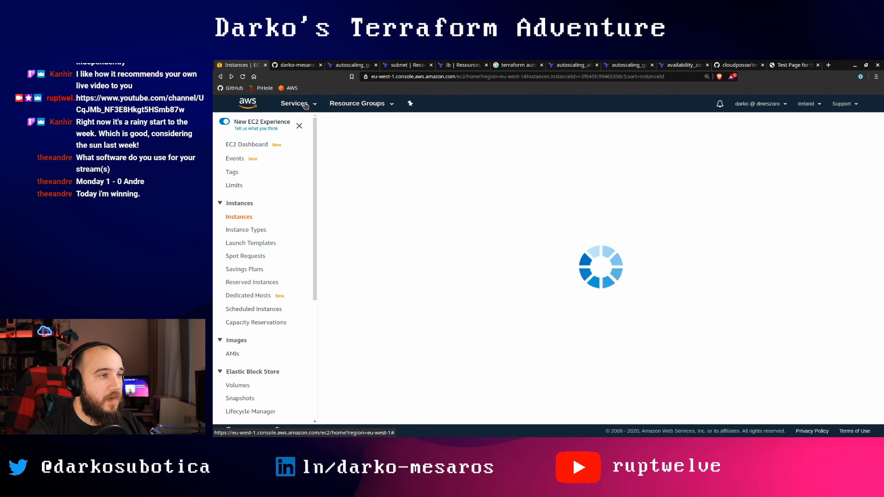
{"action": "key", "text": "alt+s"}
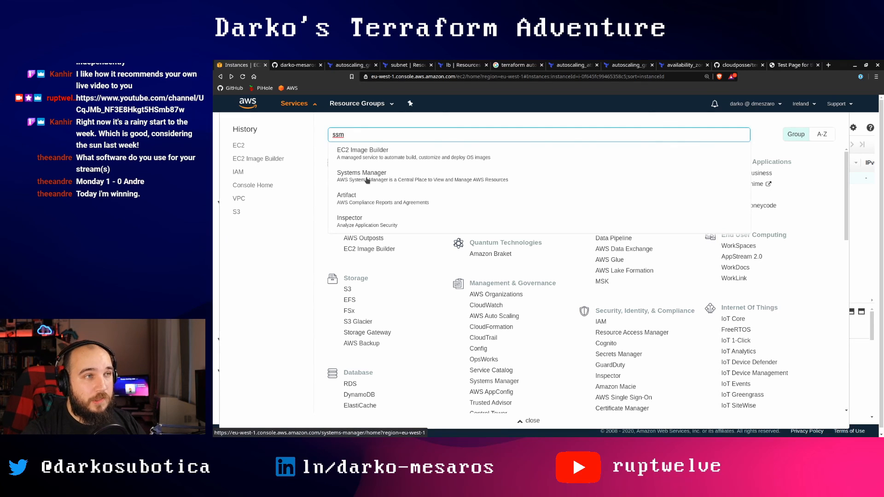
{"action": "left_click", "coordinate": [366, 179]}
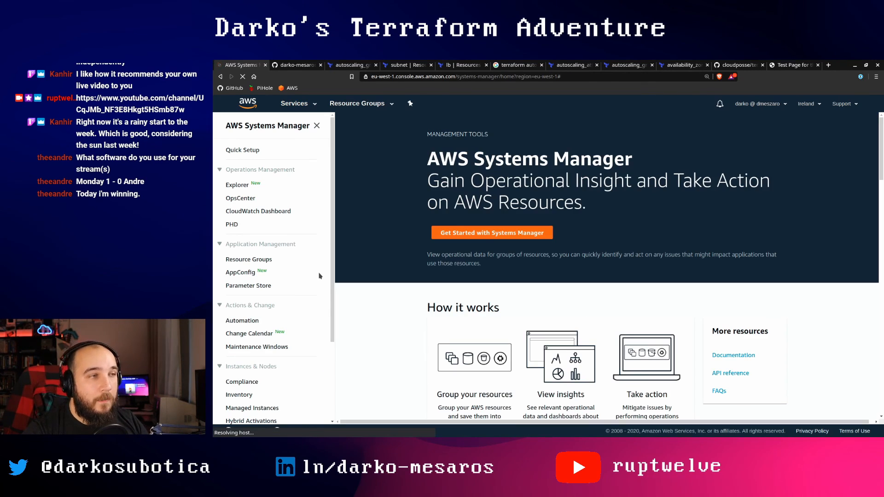
Start a Session Manager session on the eu-west-1a instance i-0f645fc99465358c5.
{"action": "scroll", "coordinate": [314, 306], "scroll_direction": "down", "scroll_amount": 2}
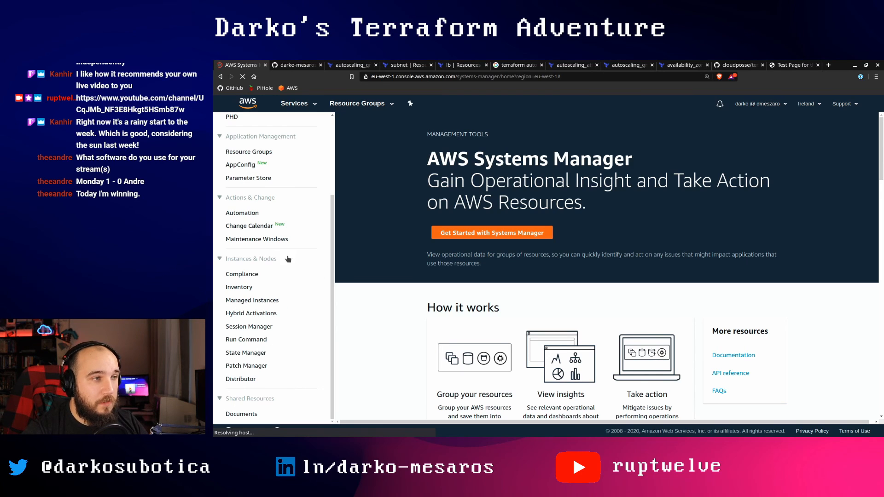
{"action": "left_click", "coordinate": [262, 328]}
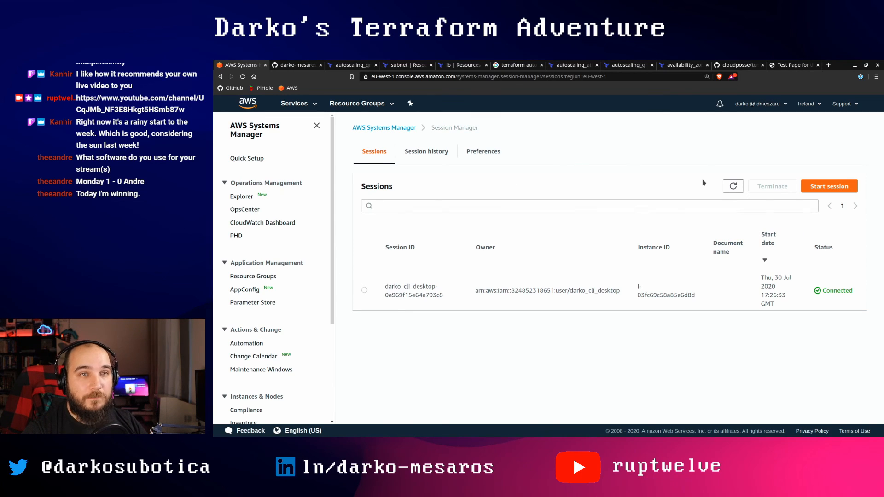
{"action": "left_click", "coordinate": [829, 186]}
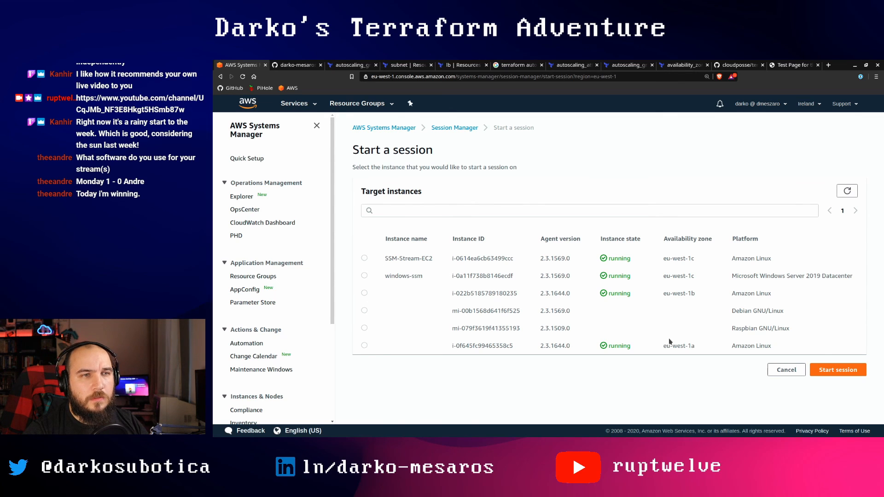
{"action": "left_click", "coordinate": [363, 346]}
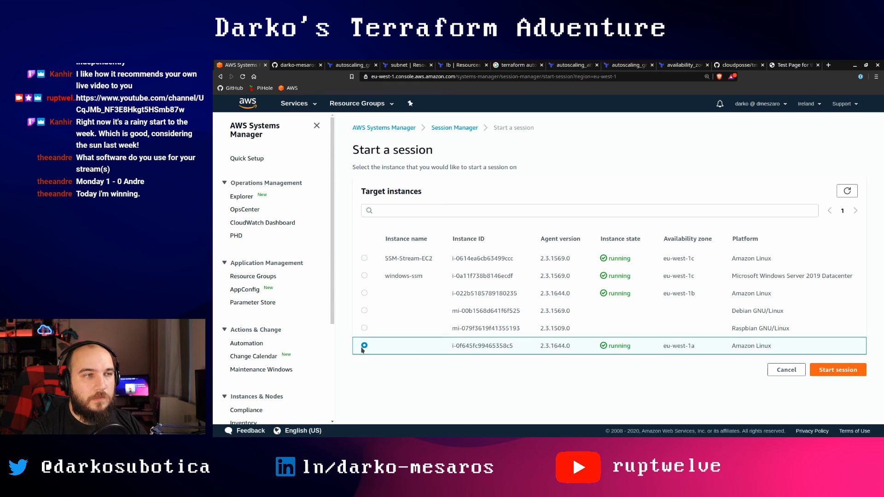
{"action": "left_click", "coordinate": [838, 370]}
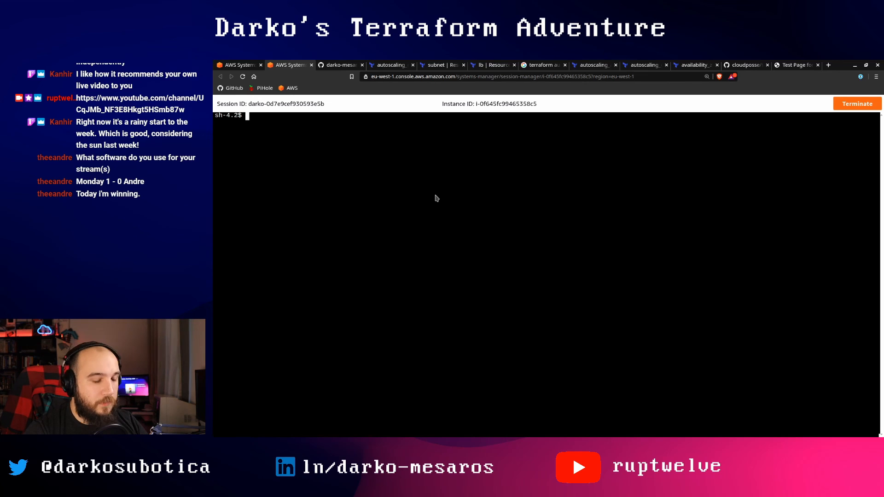
Launch bash in the instance session and enlarge the page's text.
{"action": "type", "text": "bash"}
{"action": "key", "text": "Return"}
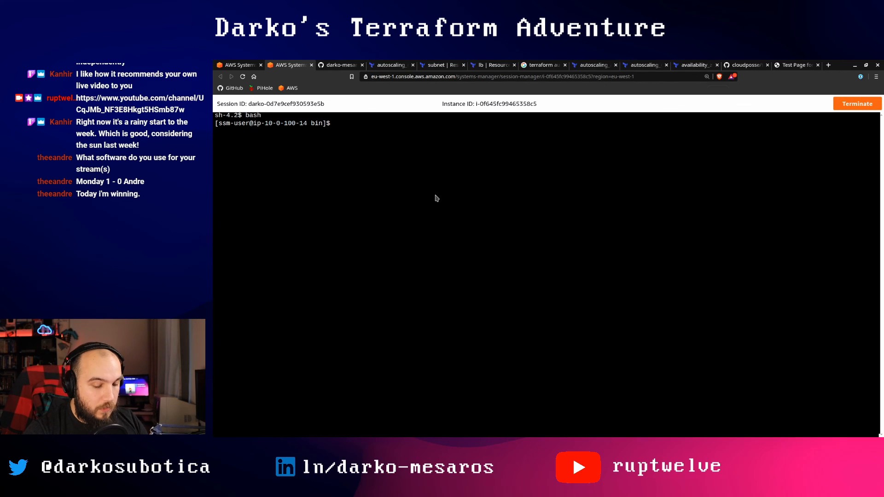
{"action": "key", "text": "ctrl+plus"}
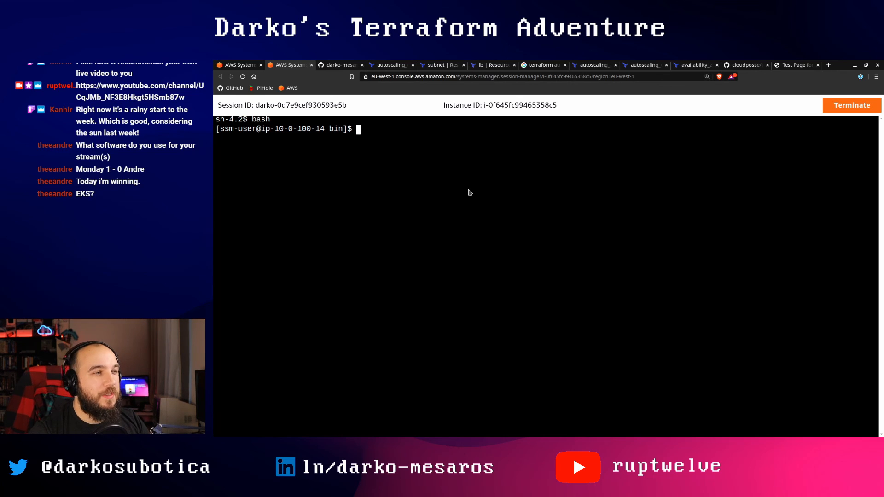
Update the instance's packages without confirmation prompts by running sudo yum -y update in the session.
{"action": "key", "text": "Return"}
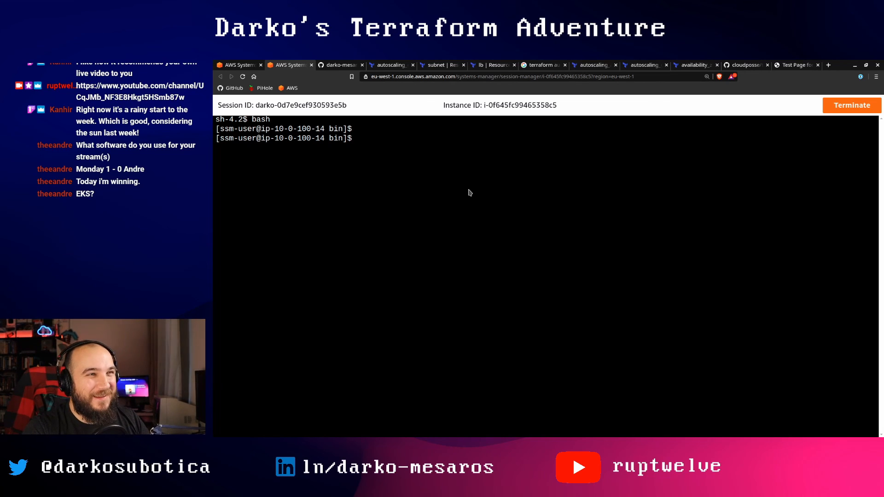
{"action": "type", "text": "sudo yum "}
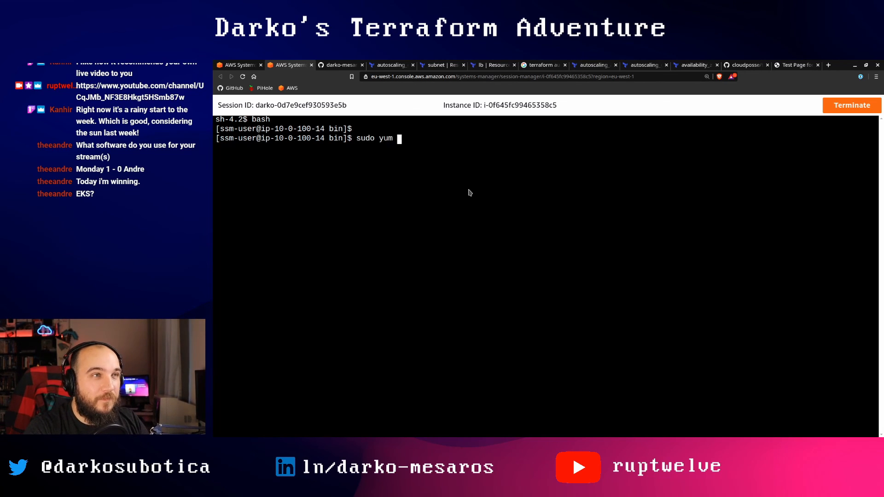
{"action": "type", "text": "upd"}
{"action": "key", "text": "BackSpace"}
{"action": "key", "text": "BackSpace"}
{"action": "key", "text": "BackSpace"}
{"action": "type", "text": "--"}
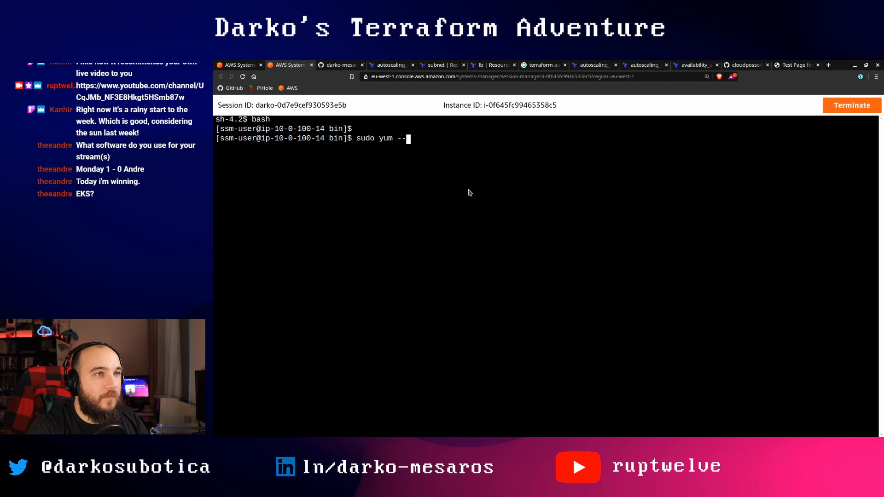
{"action": "key", "text": "BackSpace"}
{"action": "type", "text": "y update"}
{"action": "key", "text": "Return"}
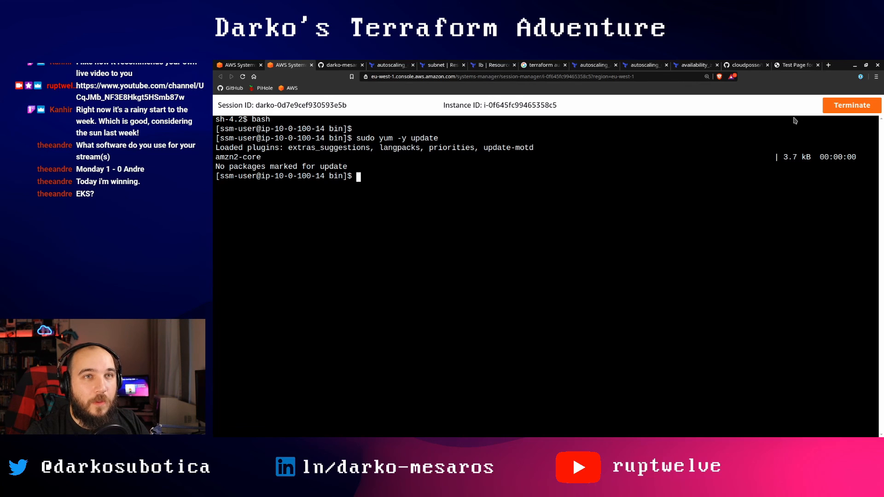
Terminate the Session Manager session, confirm the termination, and switch to the terminal window.
{"action": "left_click", "coordinate": [864, 102]}
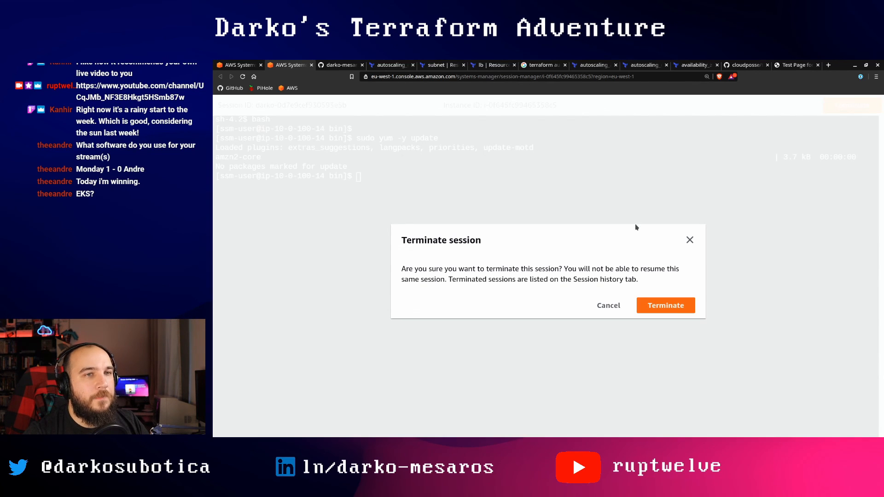
{"action": "left_click", "coordinate": [693, 304]}
{"action": "key", "text": "super"}
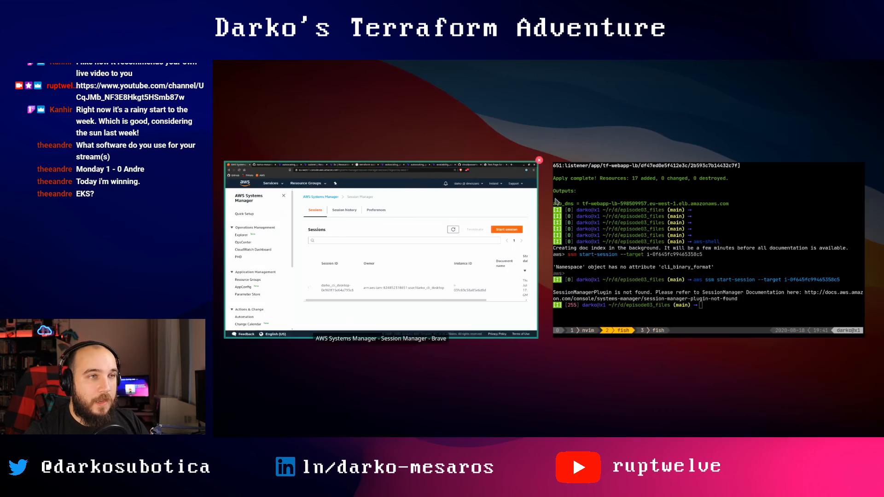
{"action": "left_click", "coordinate": [522, 269]}
{"action": "key", "text": "alt+Tab"}
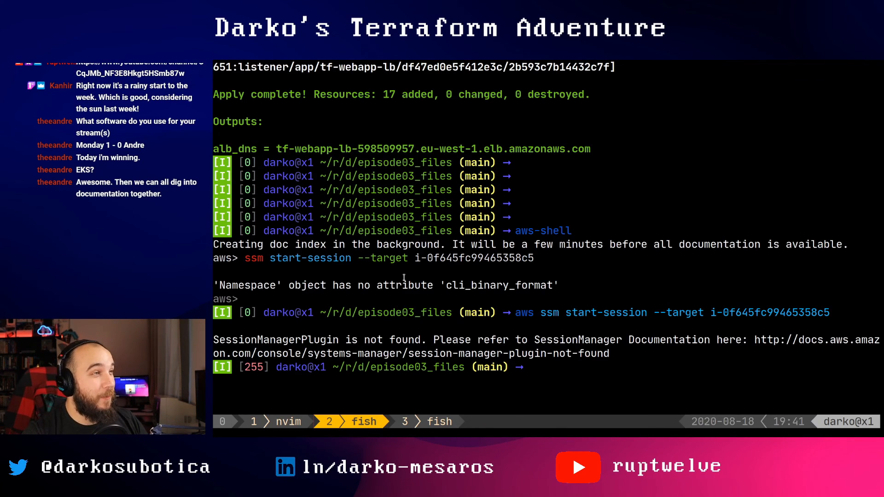
Go to the terminal's nvim window and quit the editor holding network.tf.
{"action": "key", "text": "ctrl+b"}
{"action": "type", "text": "10.0.101.0/24"}
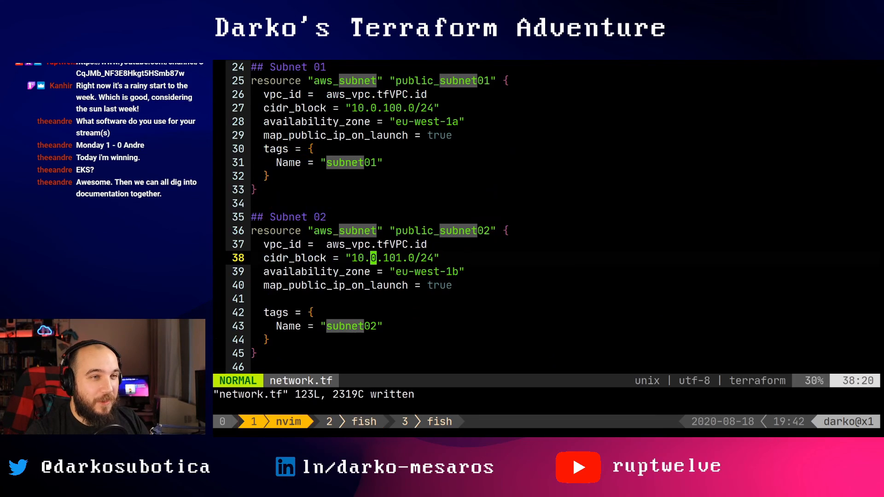
{"action": "type", "text": ":q"}
{"action": "key", "text": "Return"}
Launch the ranger file manager in episode03_files and select main.tf to preview its contents.
{"action": "type", "text": "ranger"}
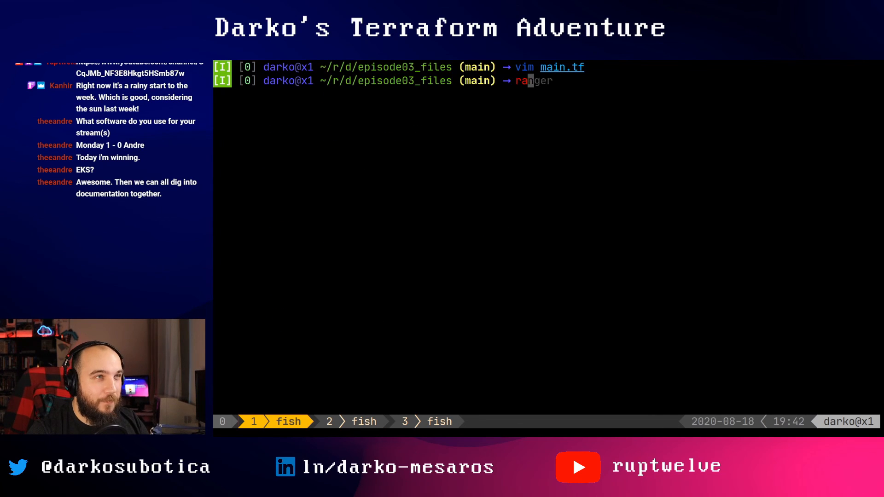
{"action": "key", "text": "Return"}
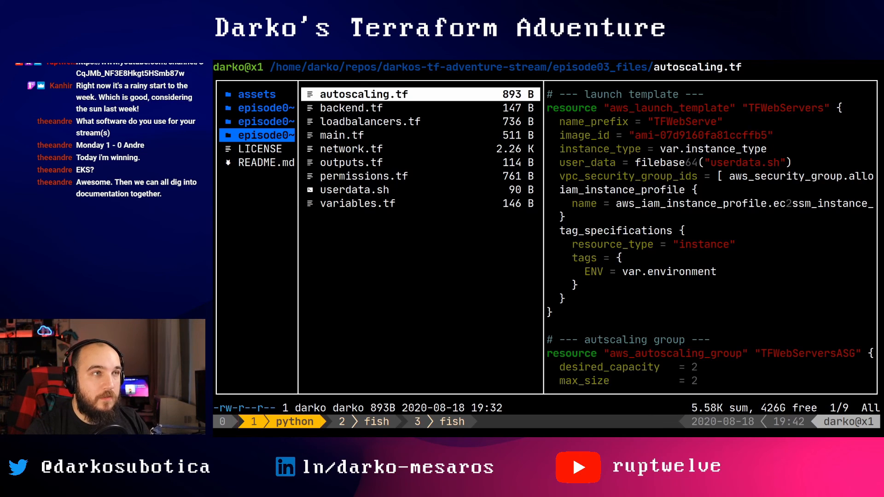
{"action": "key", "text": "Down"}
{"action": "key", "text": "Down"}
{"action": "key", "text": "Down"}
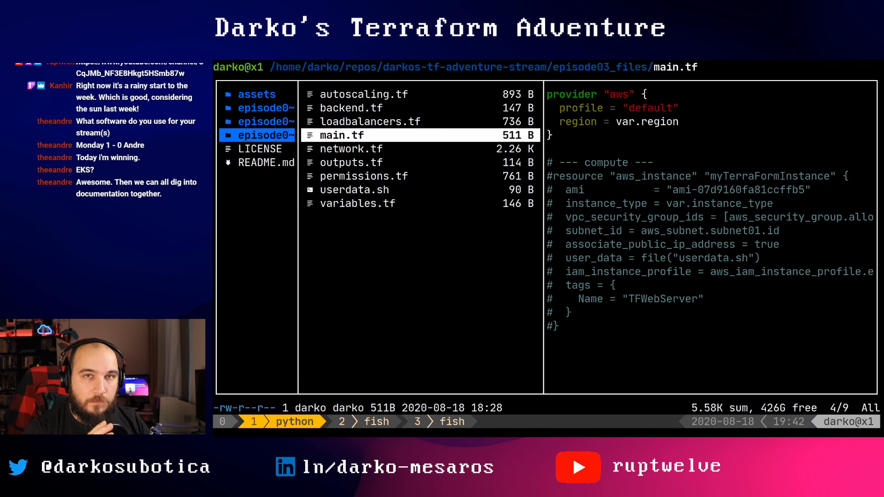